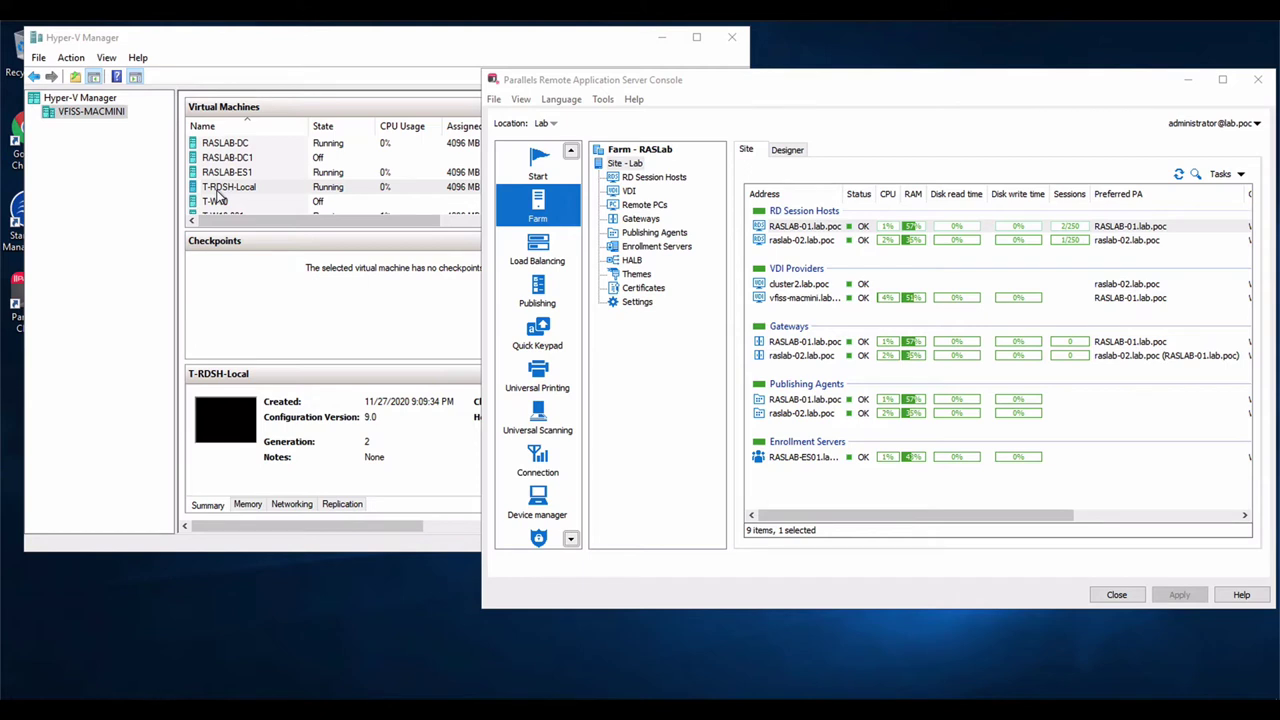
Add an RD session host template in VDI Templates from the T-RDSH-Local virtual machine
{"action": "left_click", "coordinate": [630, 191]}
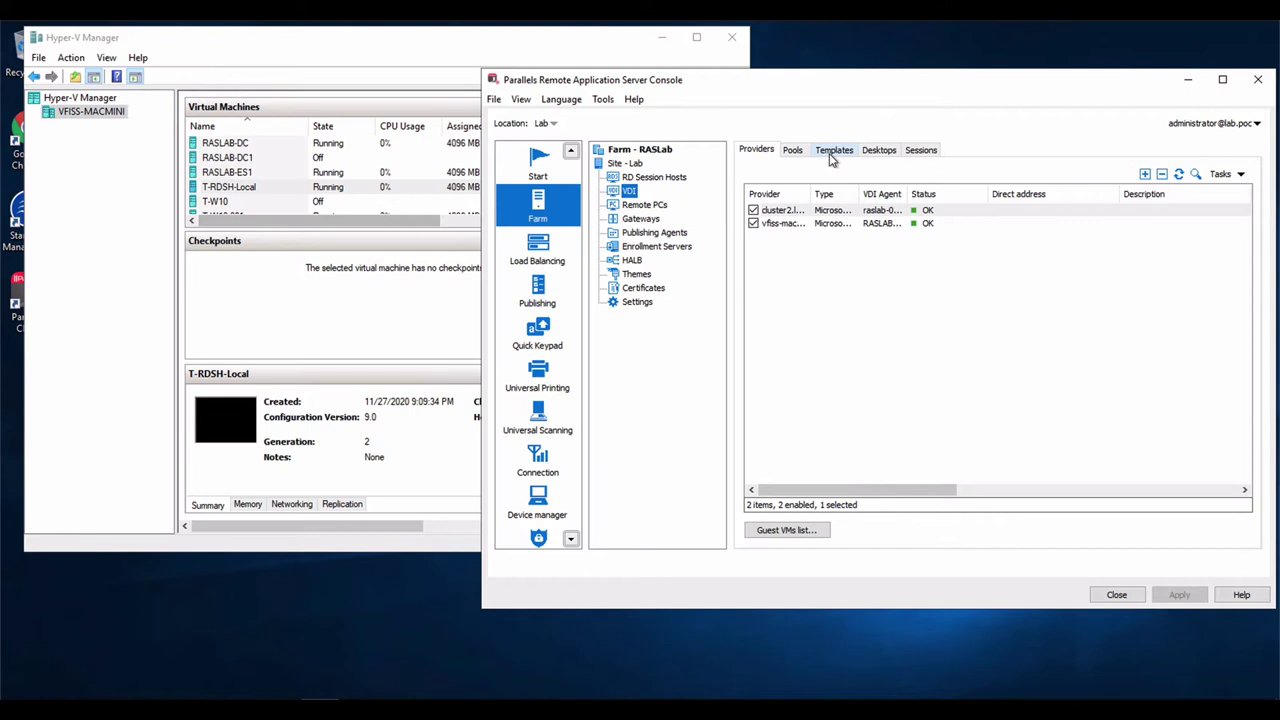
{"action": "left_click", "coordinate": [831, 156]}
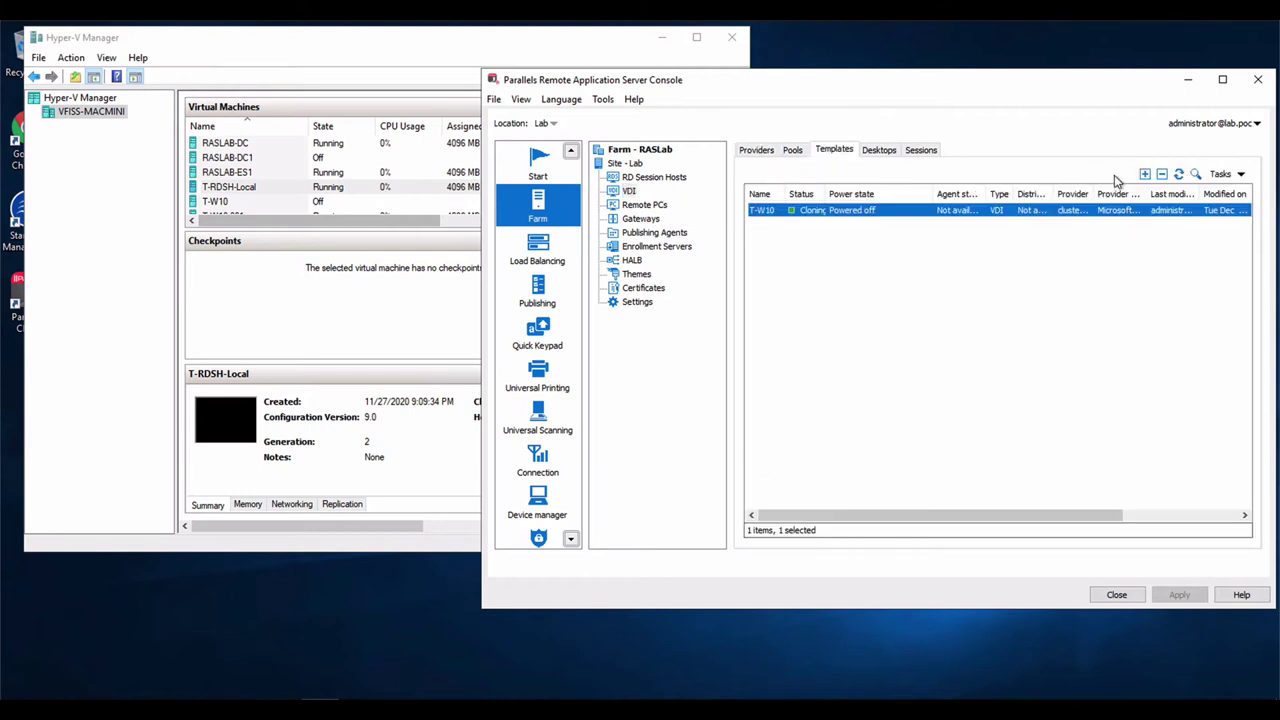
{"action": "left_click", "coordinate": [1145, 174]}
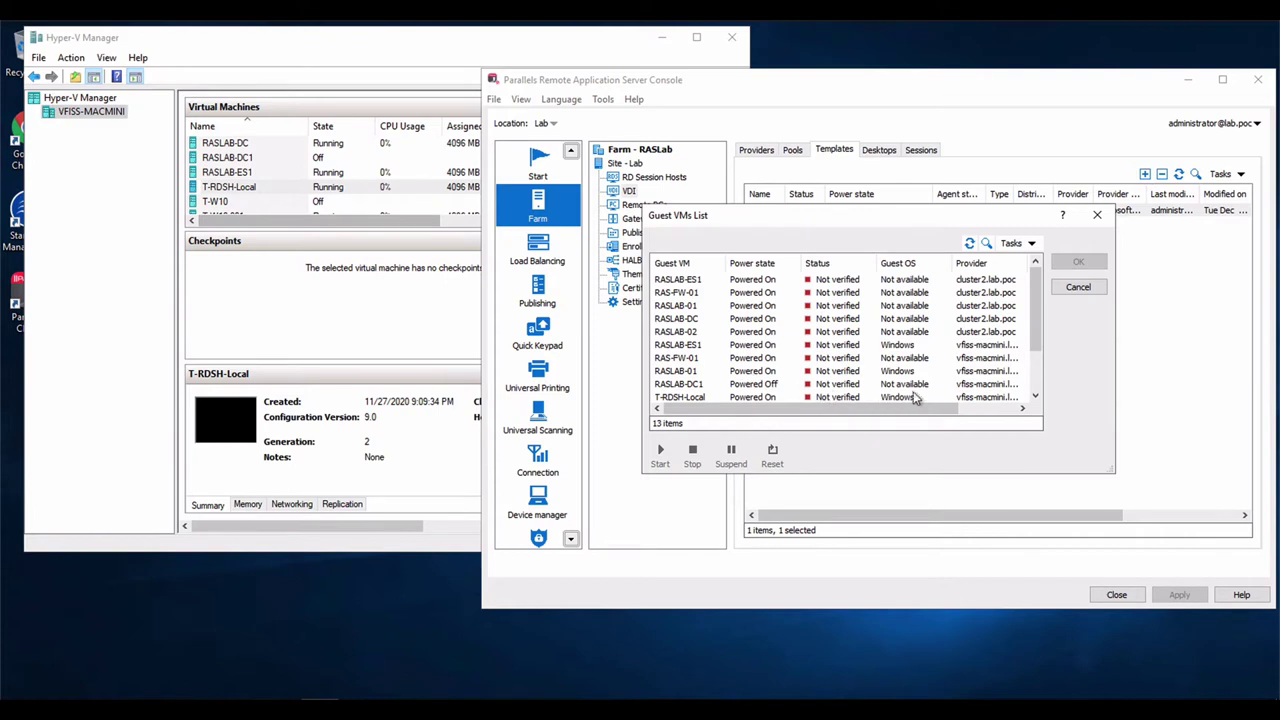
{"action": "left_click", "coordinate": [745, 397]}
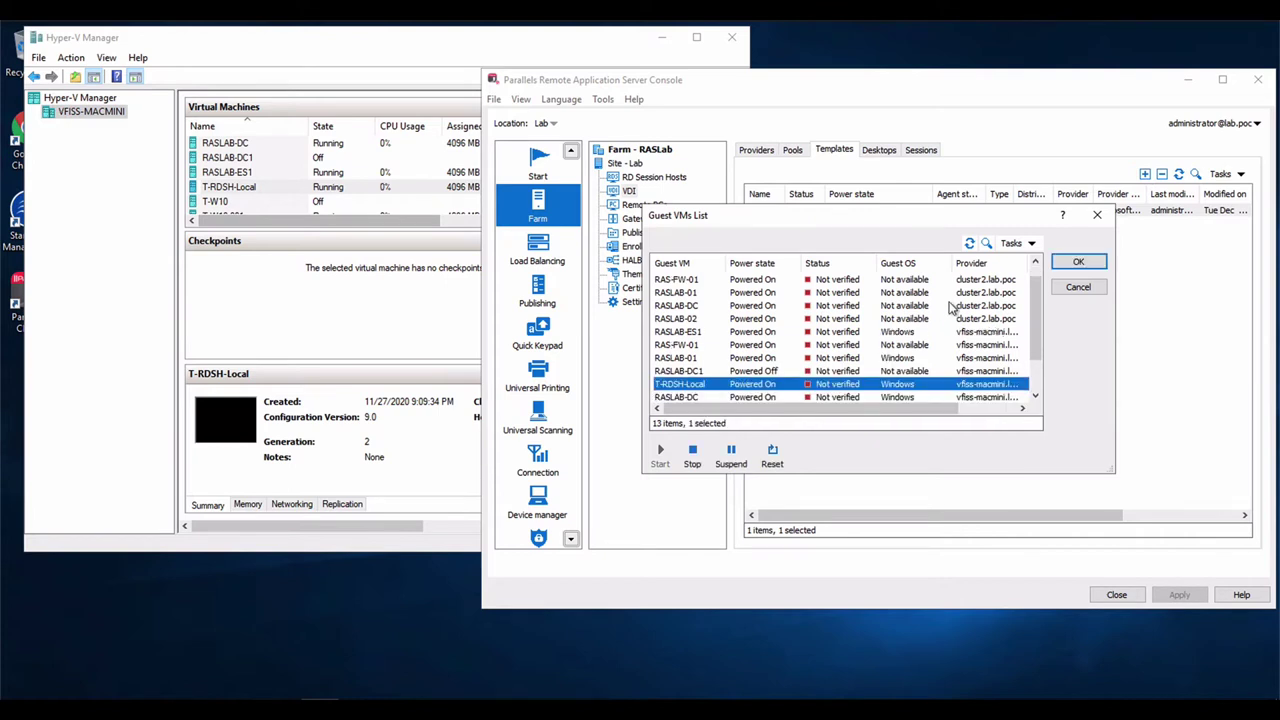
{"action": "left_click", "coordinate": [1068, 263]}
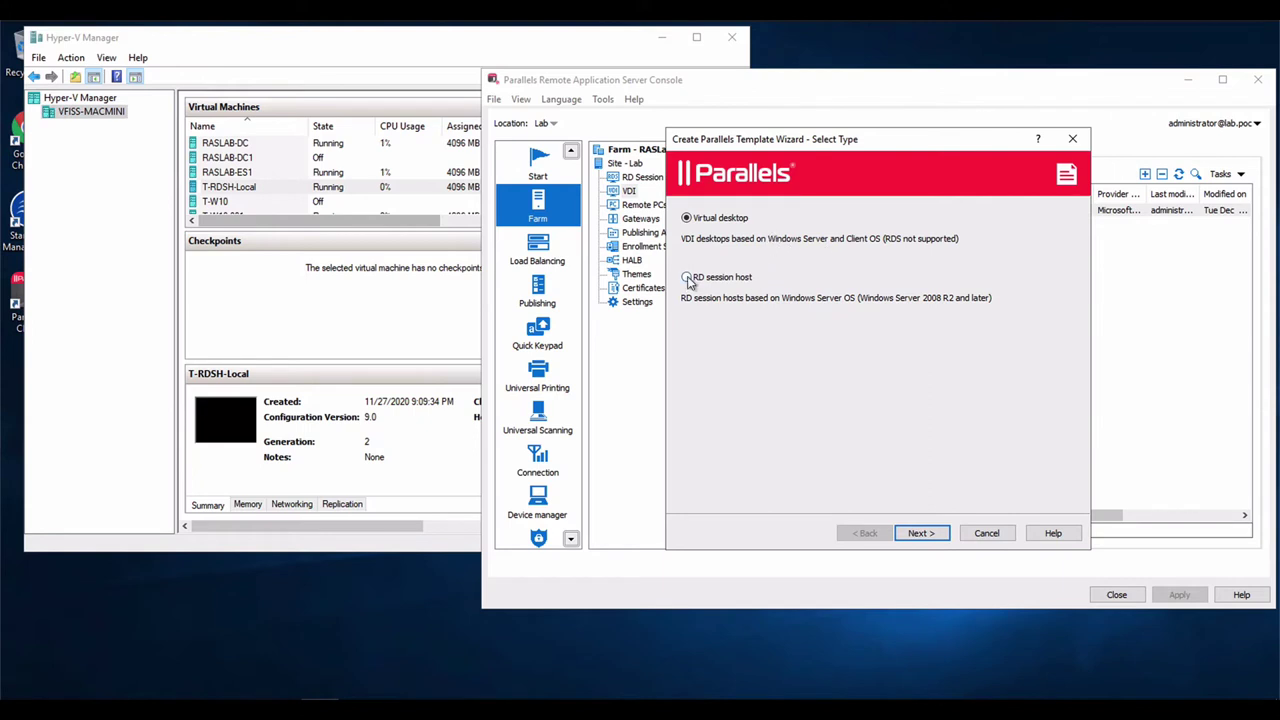
{"action": "left_click", "coordinate": [687, 277]}
{"action": "left_click", "coordinate": [926, 537]}
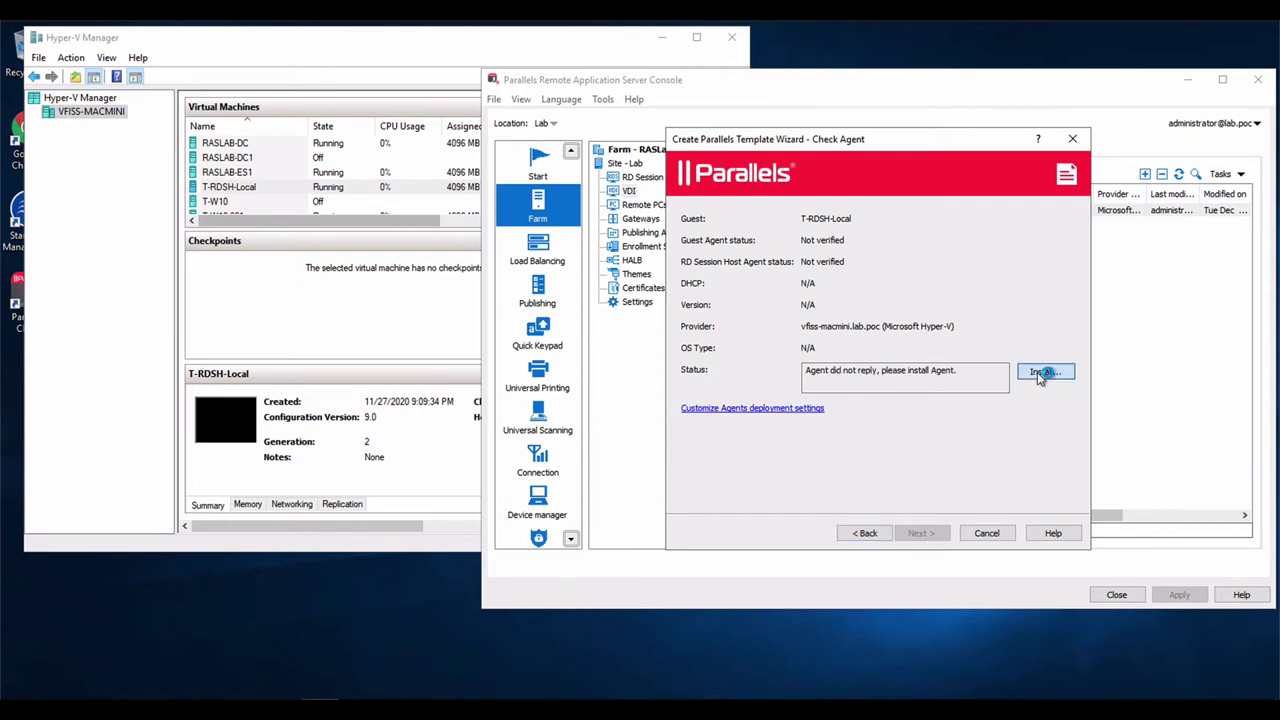
Install the RAS agents on T-RDSH-Local and reboot the server
{"action": "left_click", "coordinate": [1040, 373]}
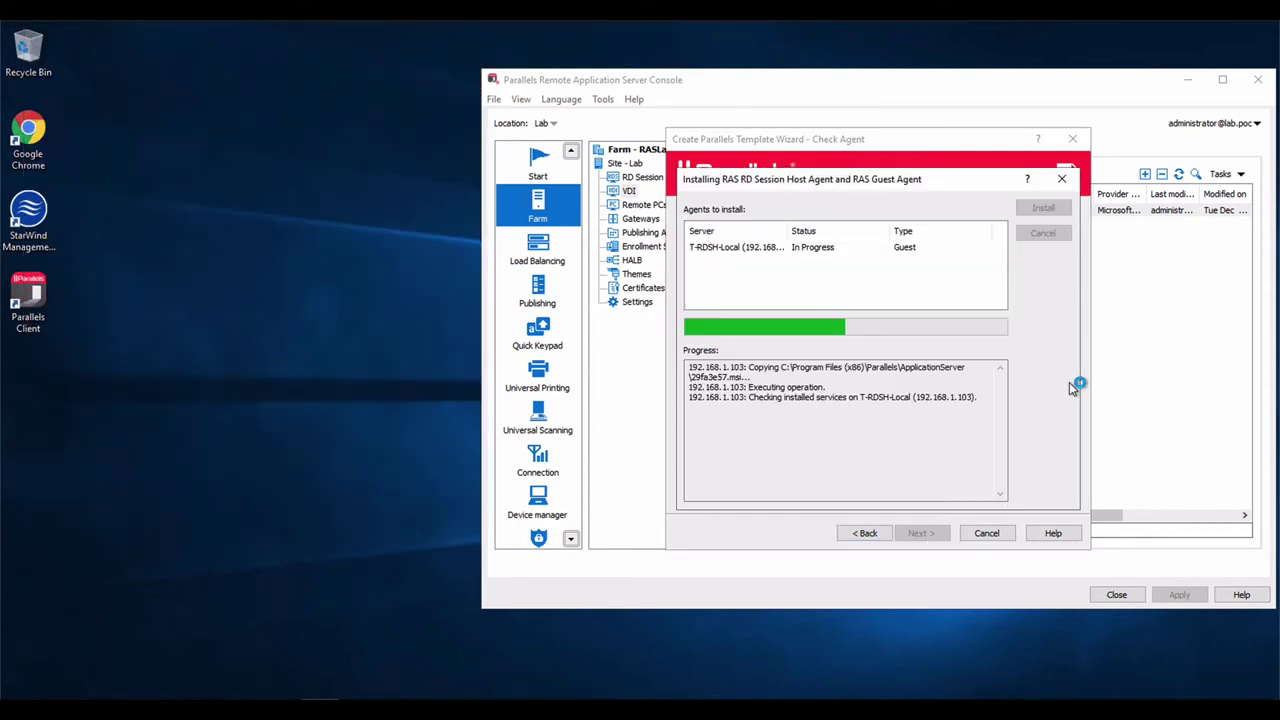
{"action": "left_click", "coordinate": [1043, 232]}
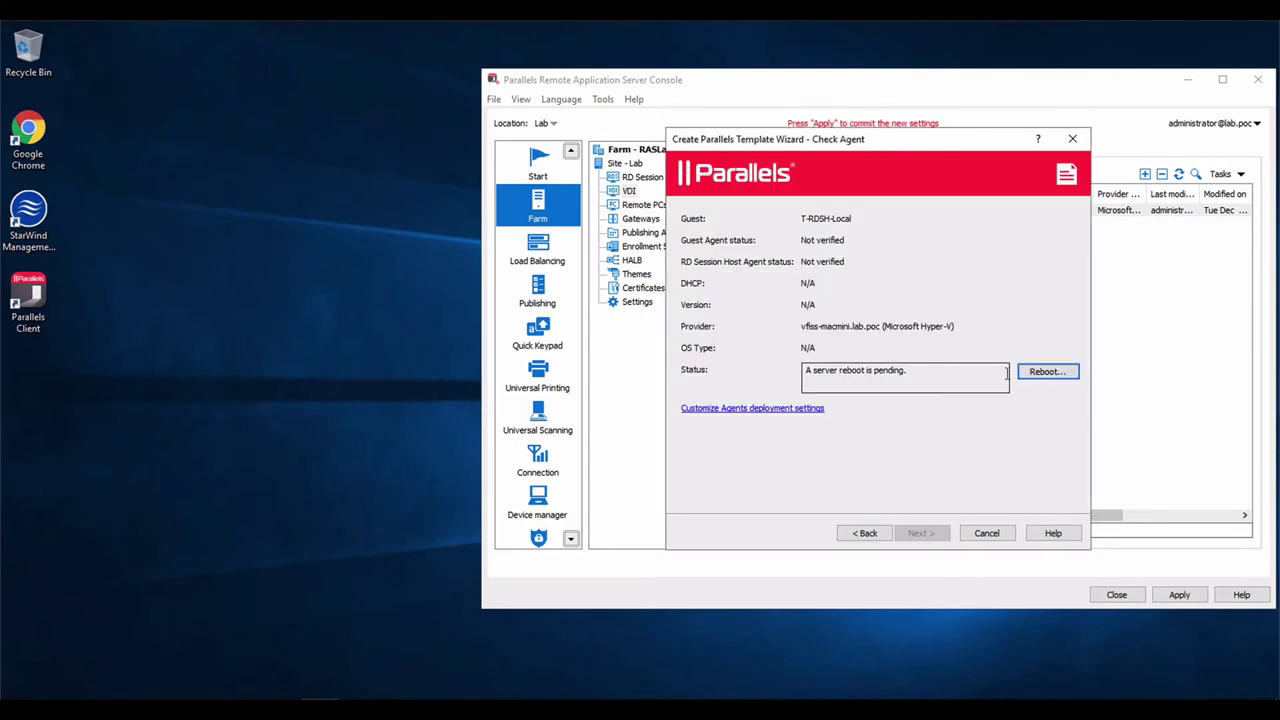
{"action": "left_click", "coordinate": [1045, 372]}
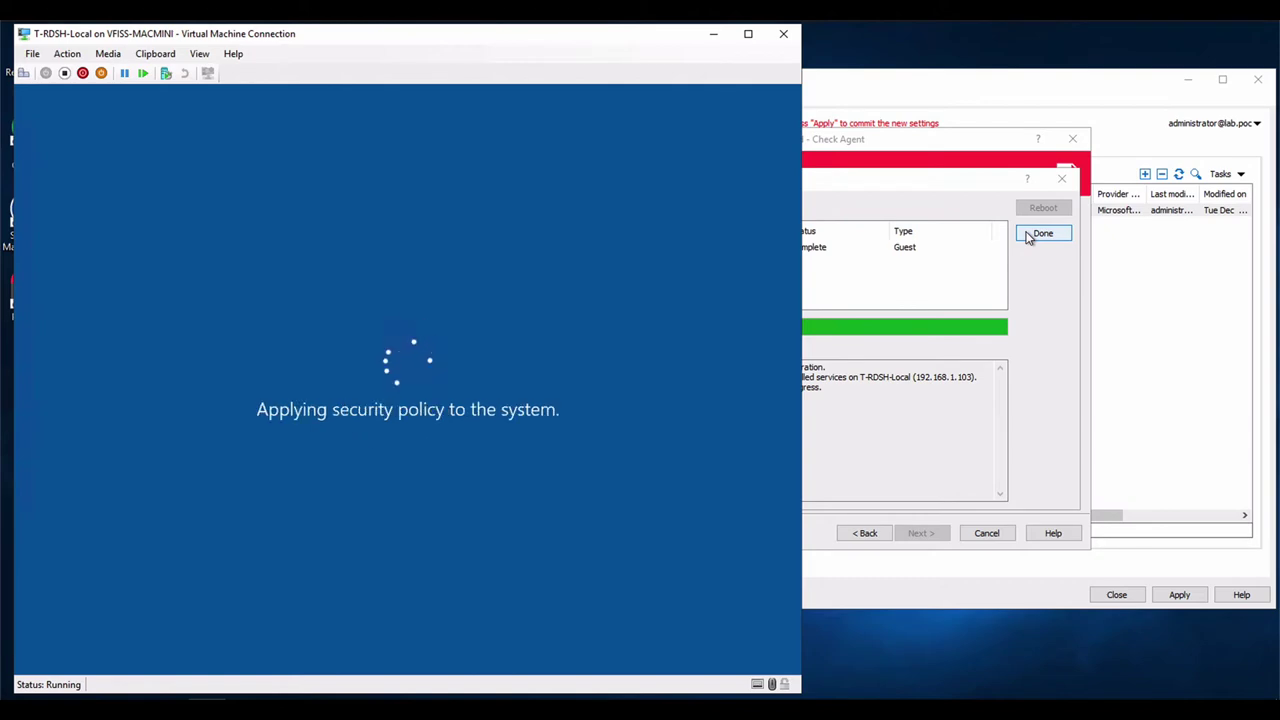
{"action": "left_click", "coordinate": [1043, 233]}
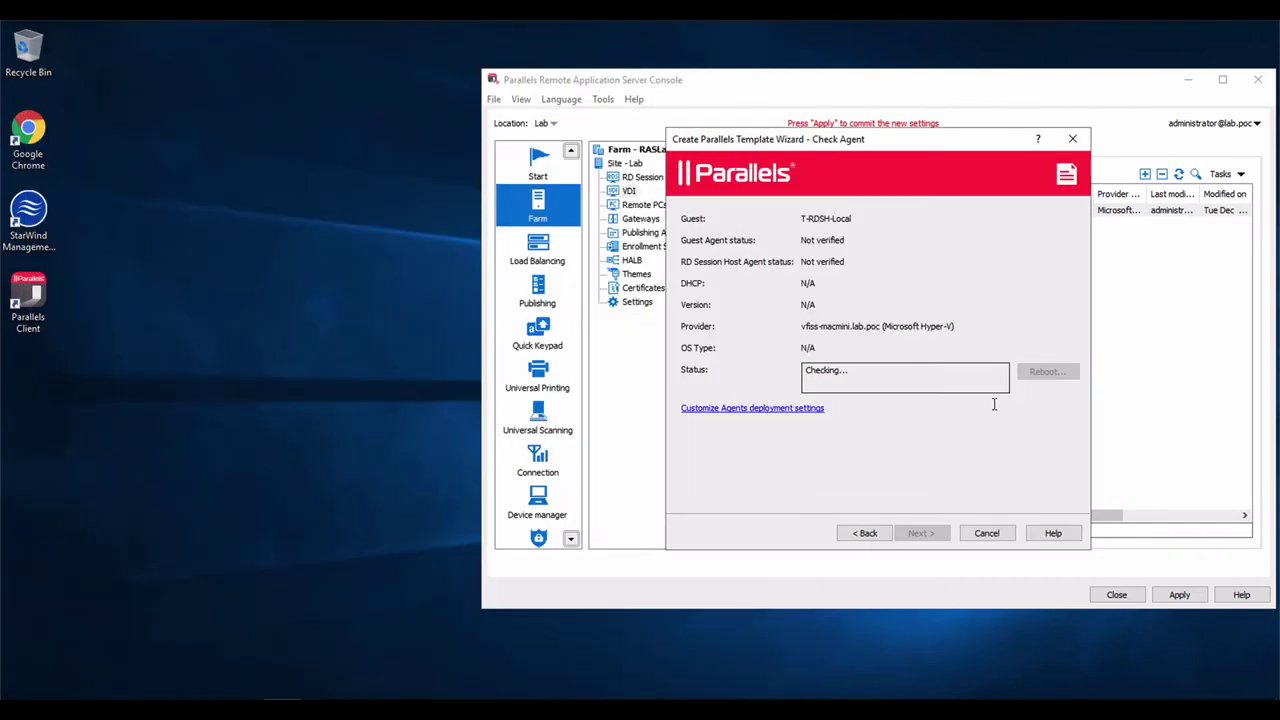
{"action": "left_click", "coordinate": [921, 533]}
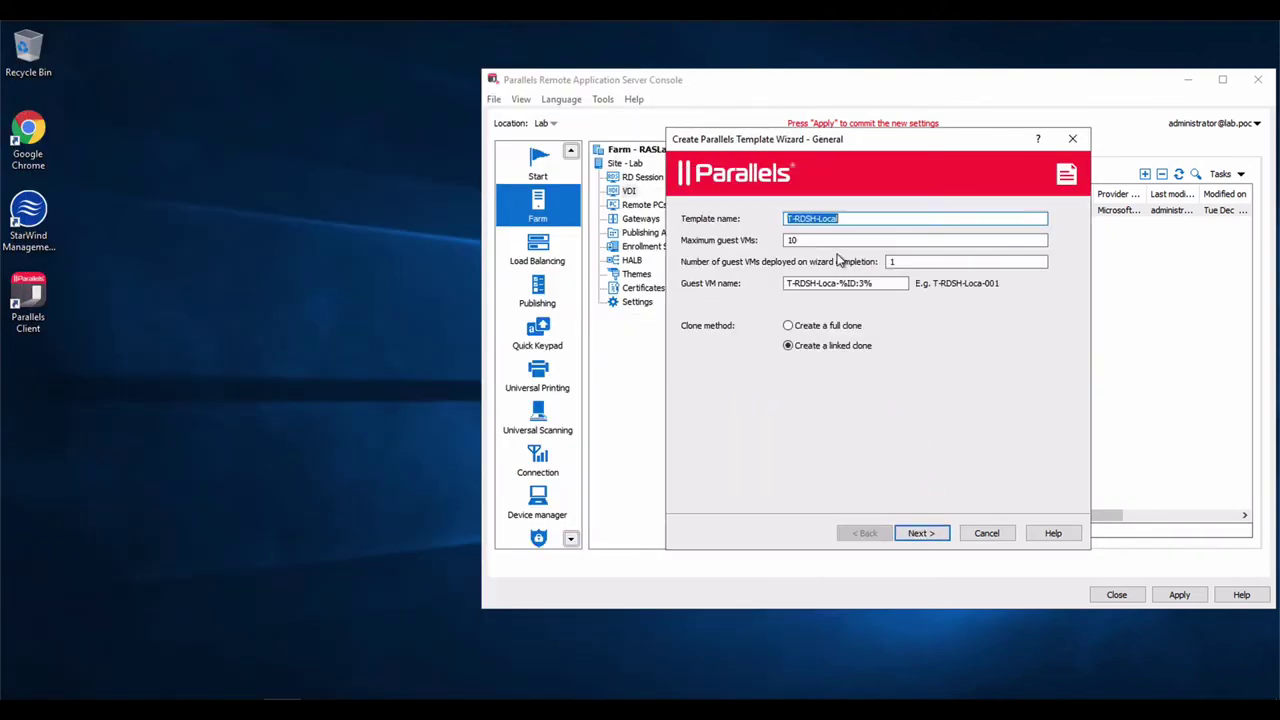
Keep default general and property settings, and add vfiss-macmini.lab.poc as a multi-provider distribution target
{"action": "left_click", "coordinate": [918, 535]}
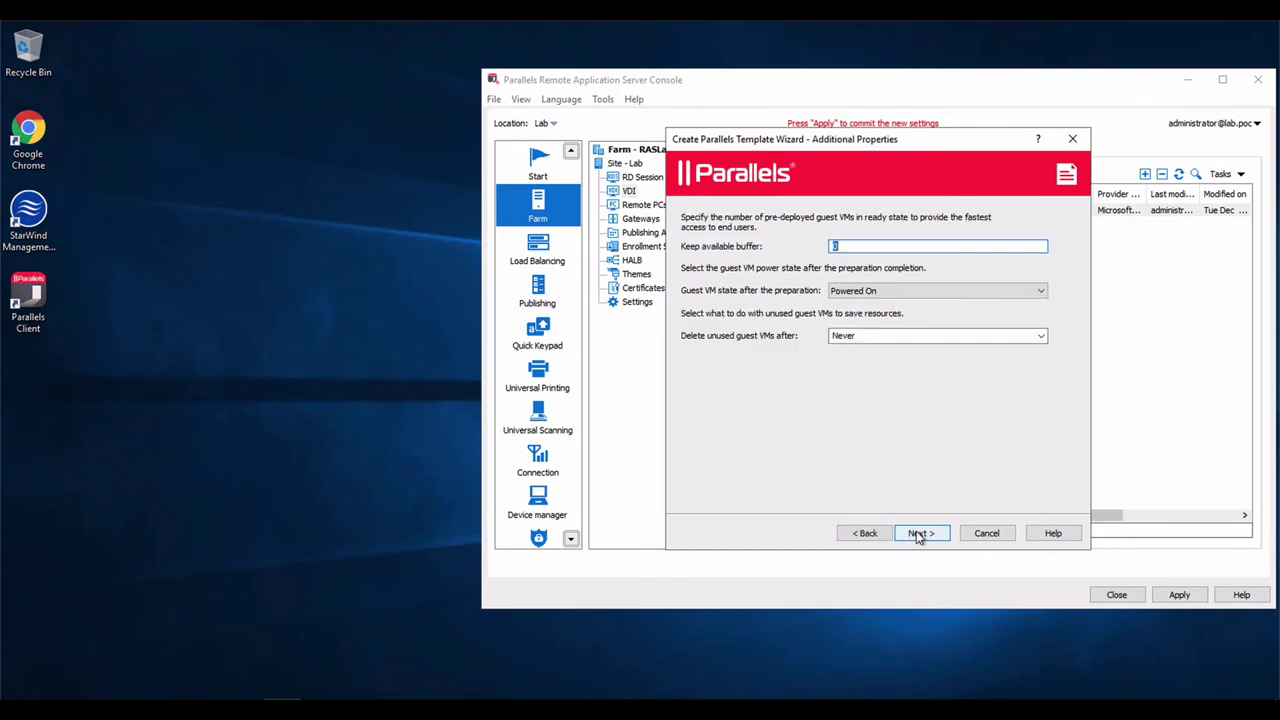
{"action": "left_click", "coordinate": [918, 535]}
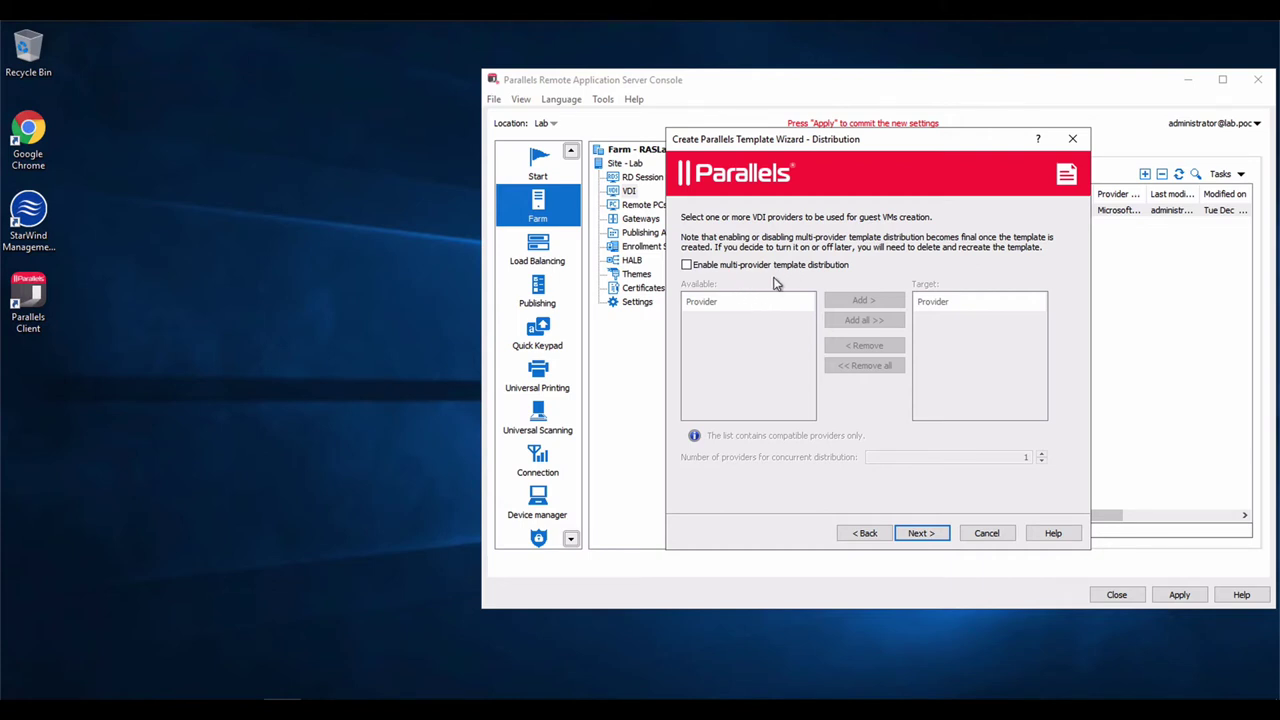
{"action": "left_click", "coordinate": [686, 265]}
{"action": "left_click", "coordinate": [725, 318]}
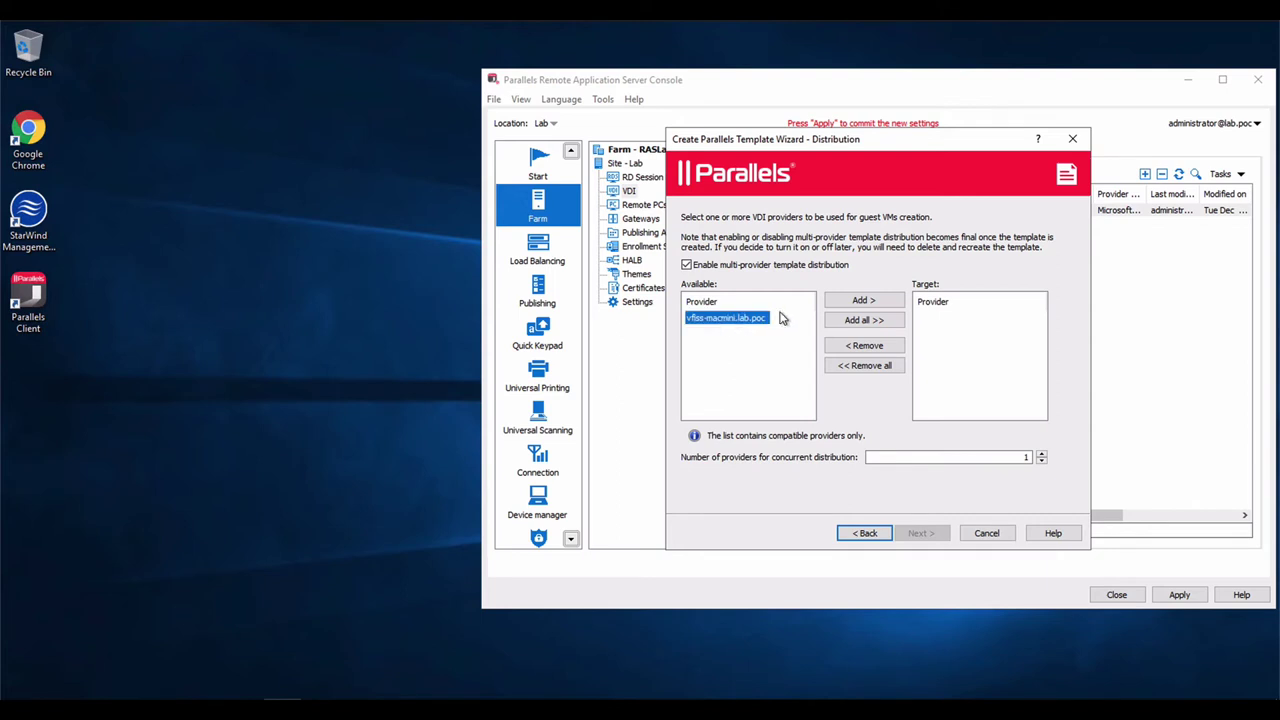
{"action": "left_click", "coordinate": [862, 300]}
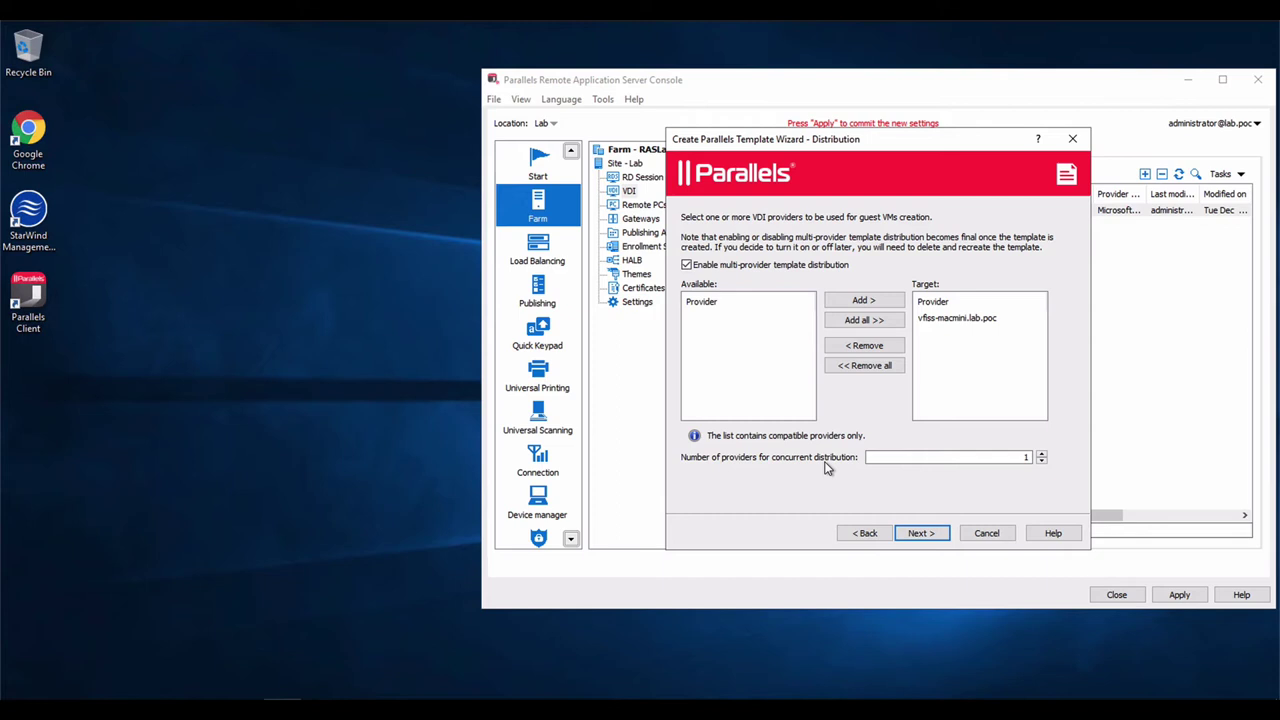
Keep the default VM folder, and enter owner 'administrator', organization 'Parallels' and the administrator password
{"action": "left_click", "coordinate": [920, 534]}
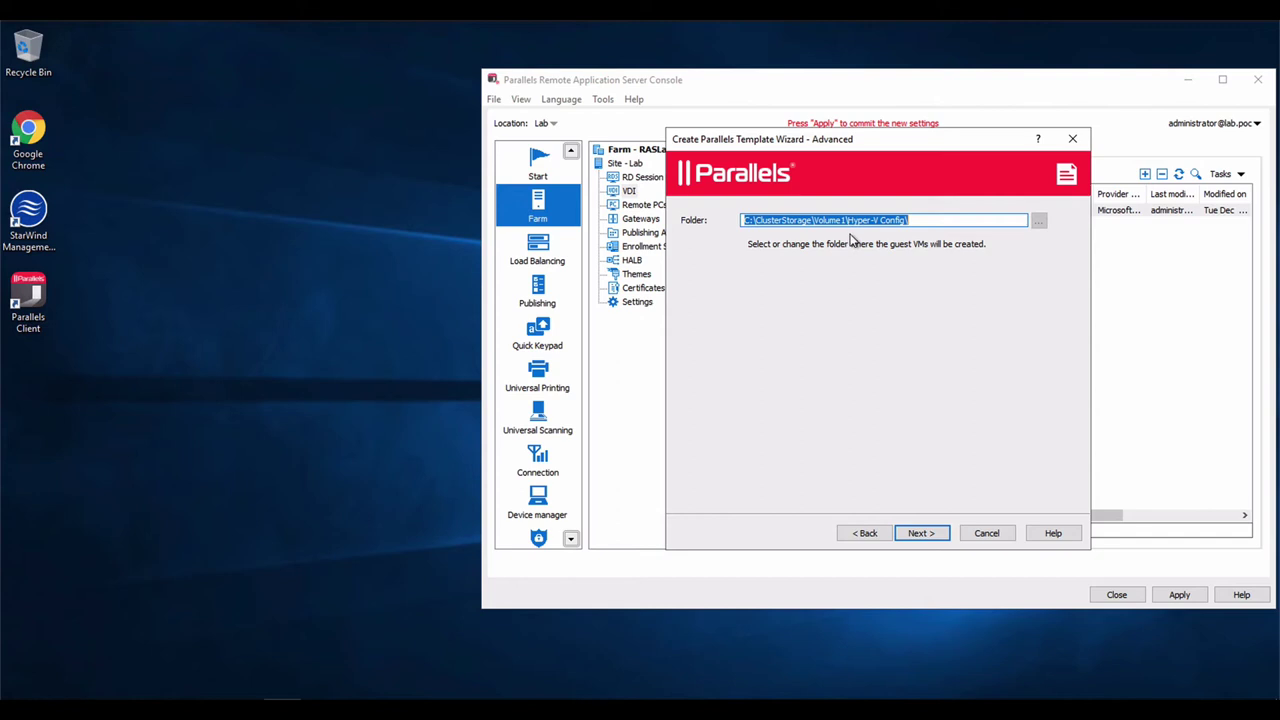
{"action": "left_click", "coordinate": [919, 534]}
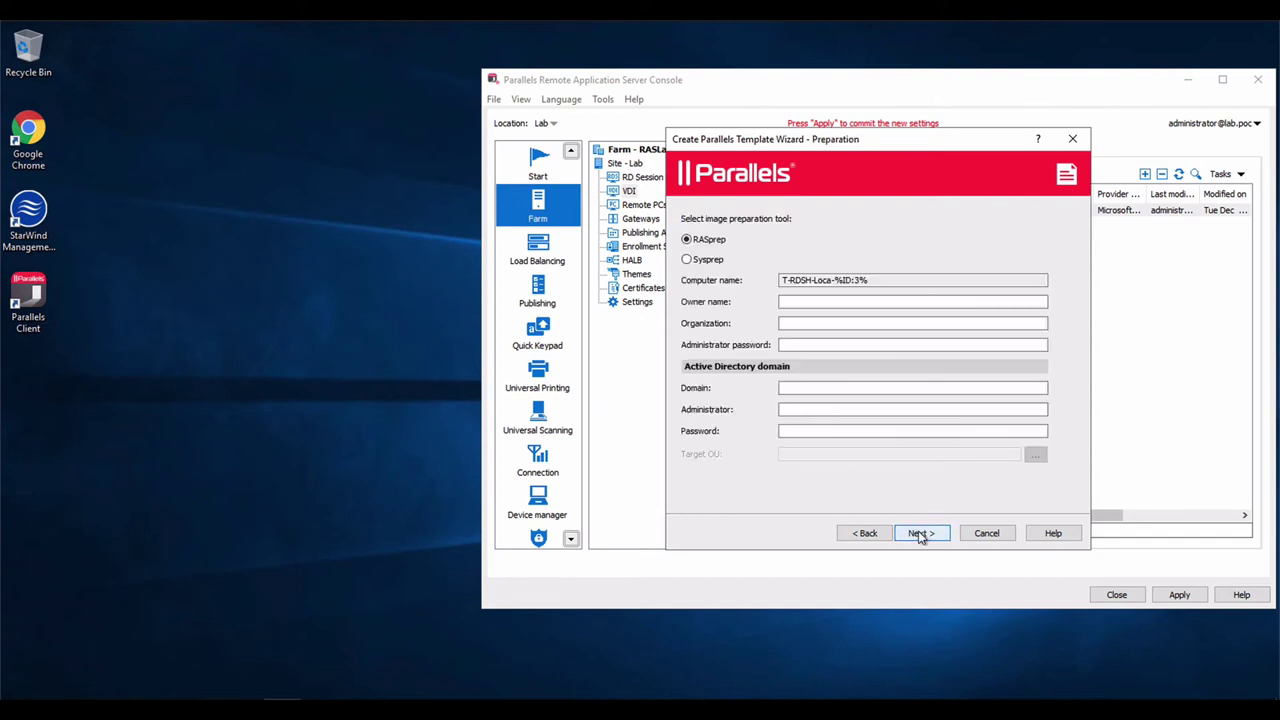
{"action": "left_click", "coordinate": [798, 300]}
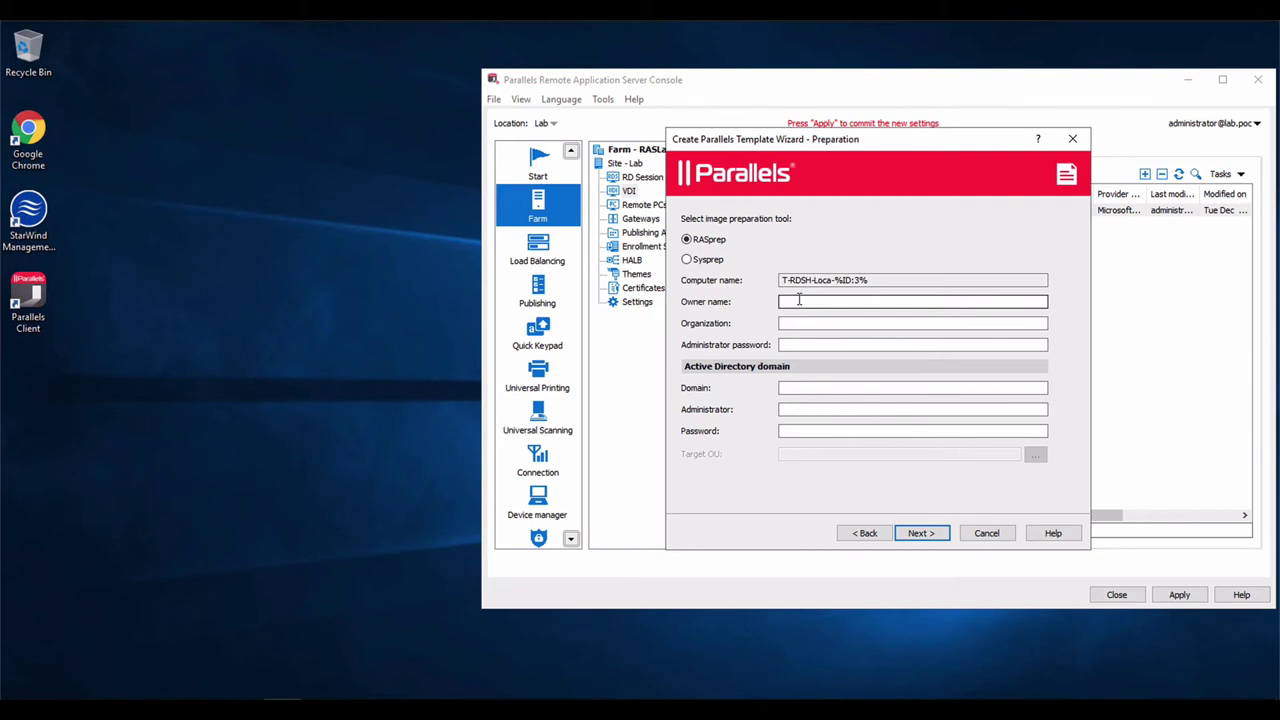
{"action": "left_click", "coordinate": [798, 300]}
{"action": "type", "text": "administrator"}
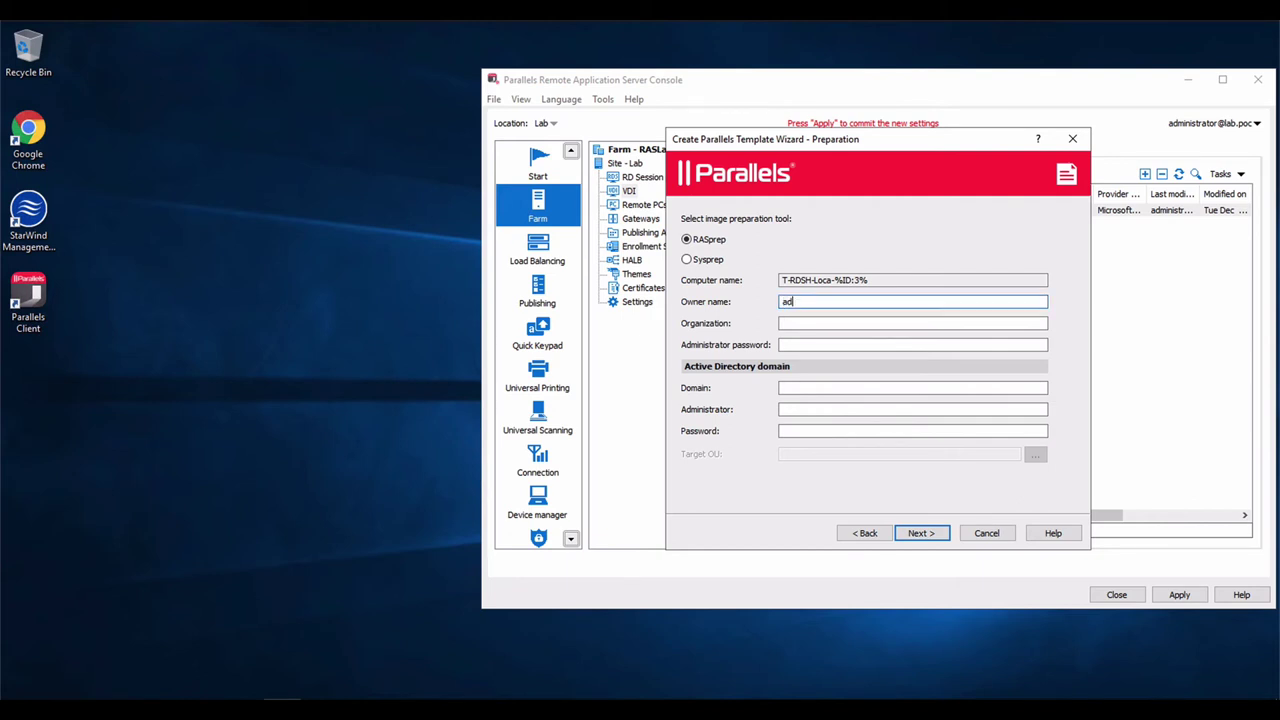
{"action": "key", "text": "Tab"}
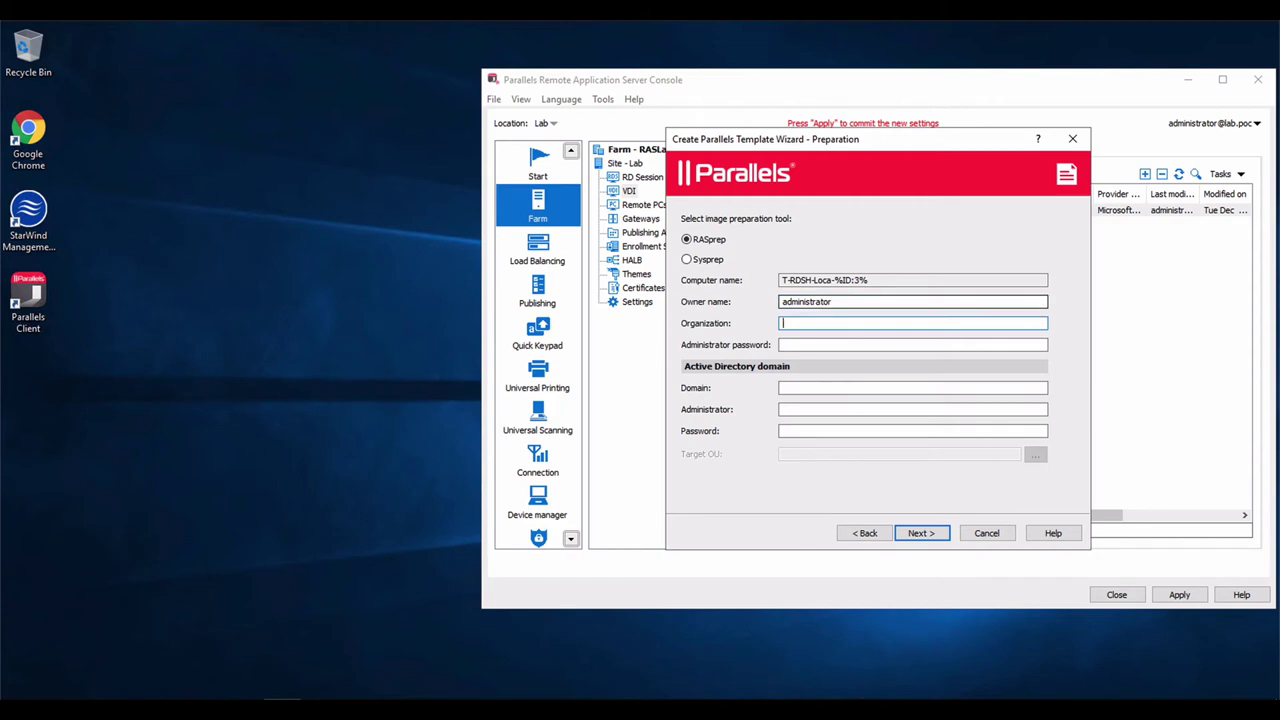
{"action": "type", "text": "Parallels"}
{"action": "key", "text": "Tab"}
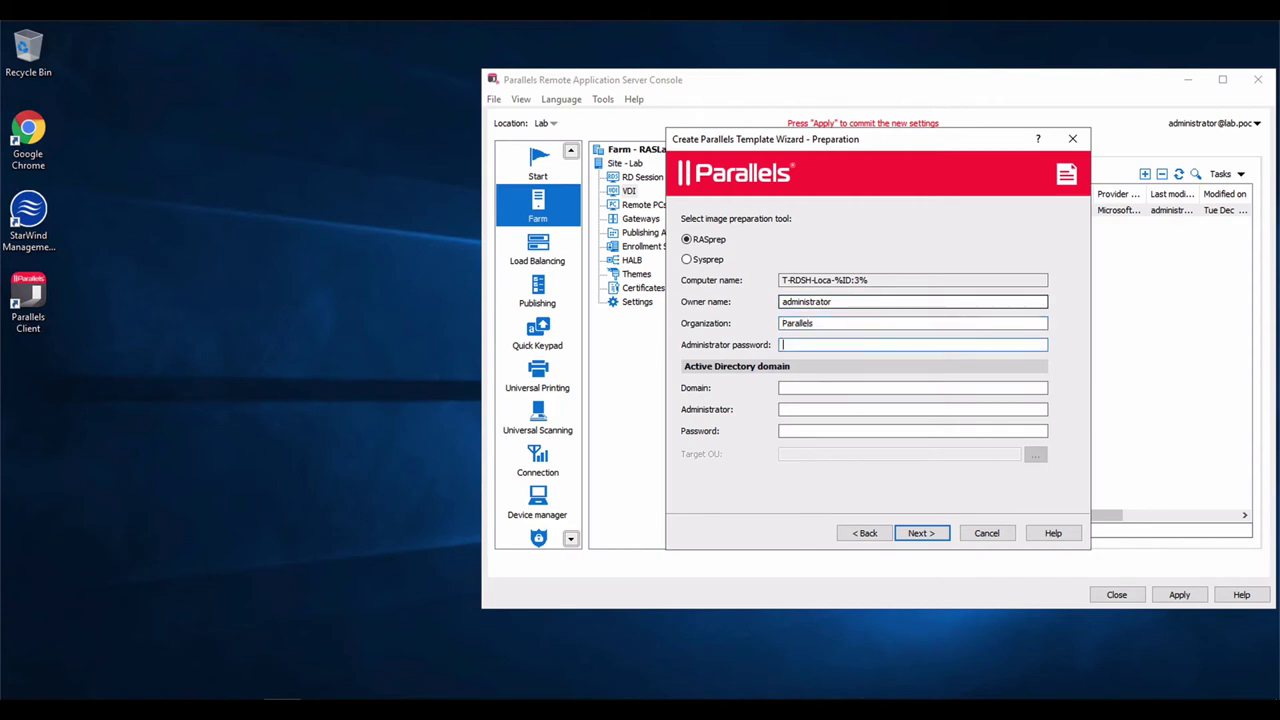
{"action": "type", "text": "Password1"}
Set domain lab.poc with user administrator and choose the VDI organizational unit as target
{"action": "left_click", "coordinate": [912, 388]}
{"action": "type", "text": "lab.poc"}
{"action": "key", "text": "Tab"}
{"action": "type", "text": "administrator"}
{"action": "key", "text": "Tab"}
{"action": "type", "text": "Password1"}
{"action": "left_click", "coordinate": [1034, 455]}
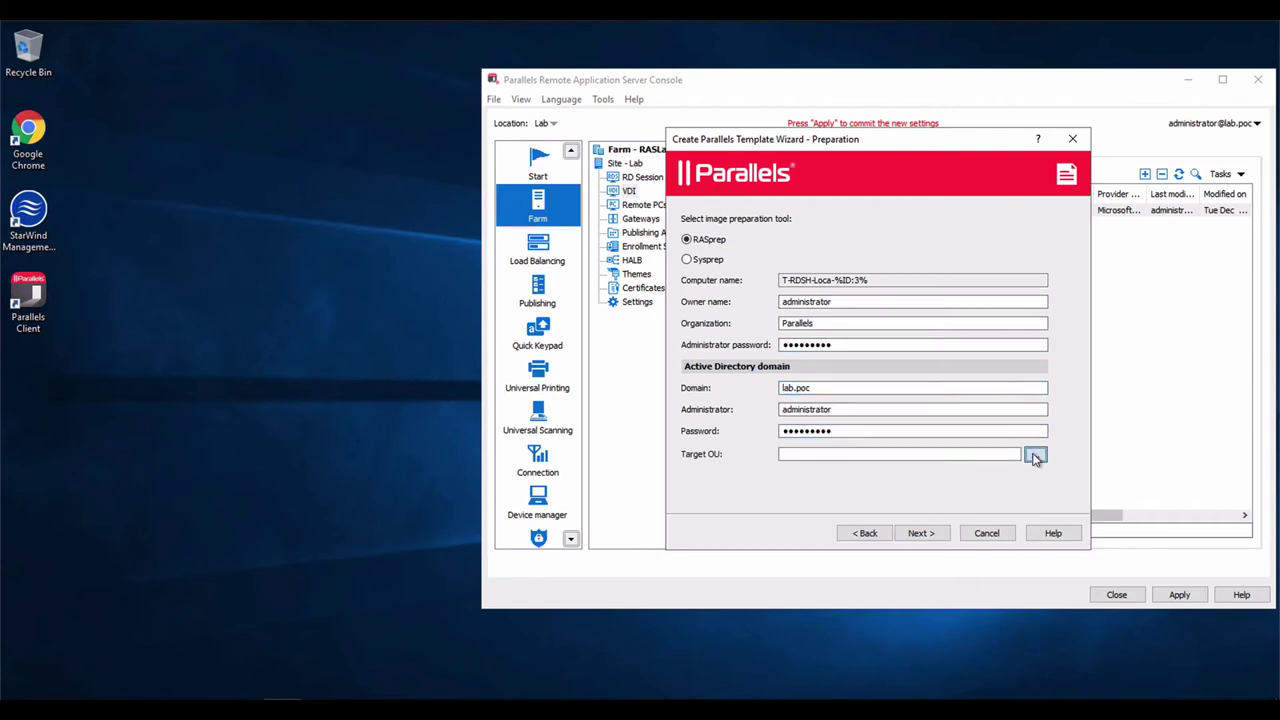
{"action": "left_click", "coordinate": [777, 253]}
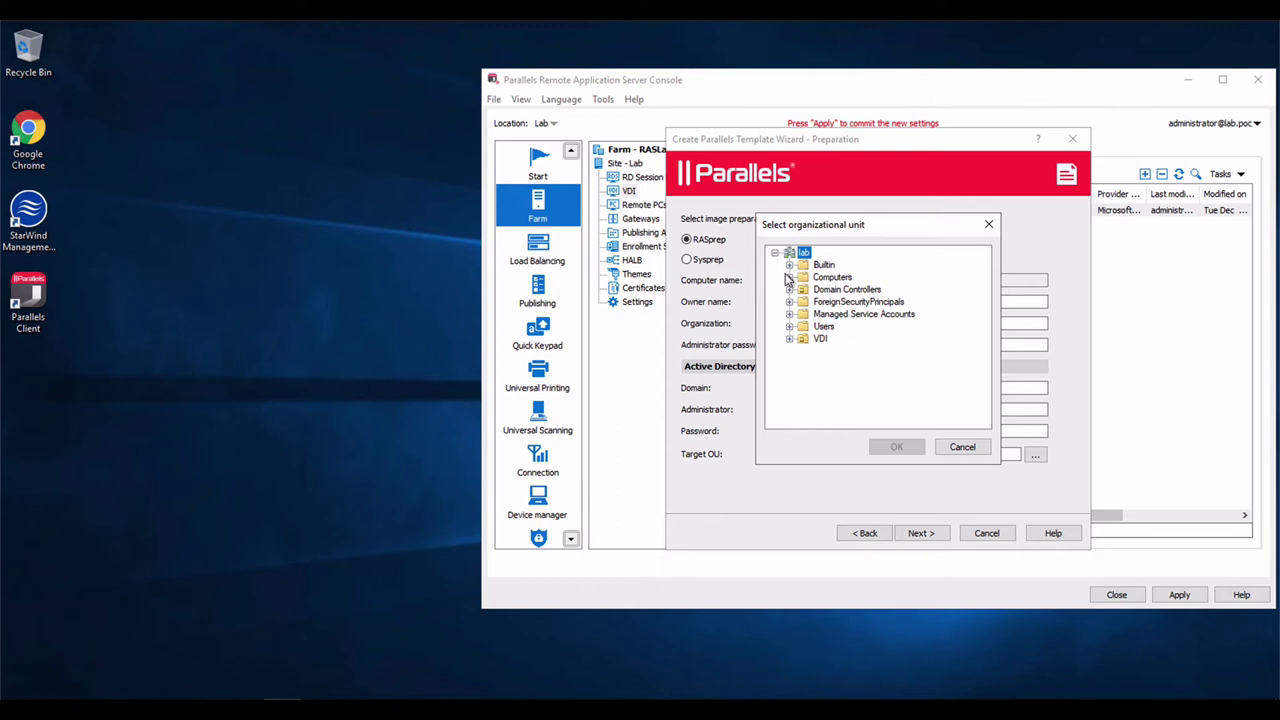
{"action": "left_click", "coordinate": [820, 339]}
{"action": "left_click", "coordinate": [897, 447]}
{"action": "left_click", "coordinate": [925, 536]}
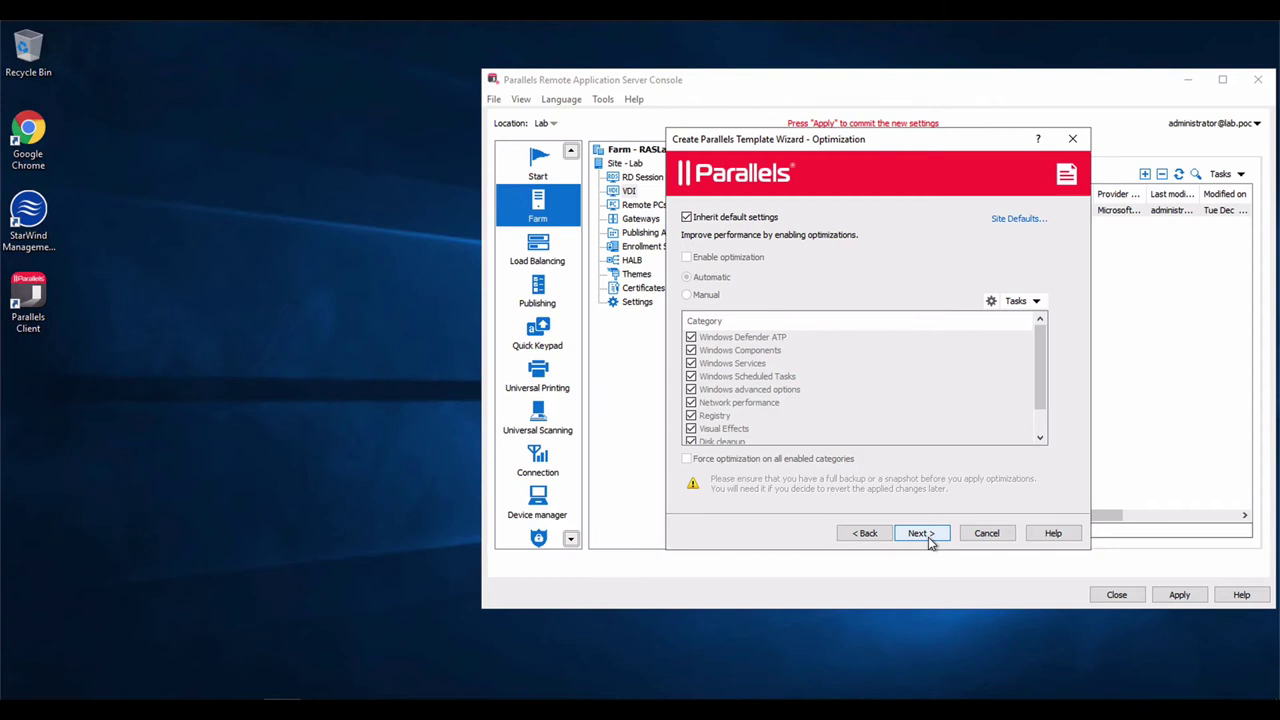
Finish the template wizard with default optimization and KMS licensing, then apply the settings
{"action": "left_click", "coordinate": [920, 535]}
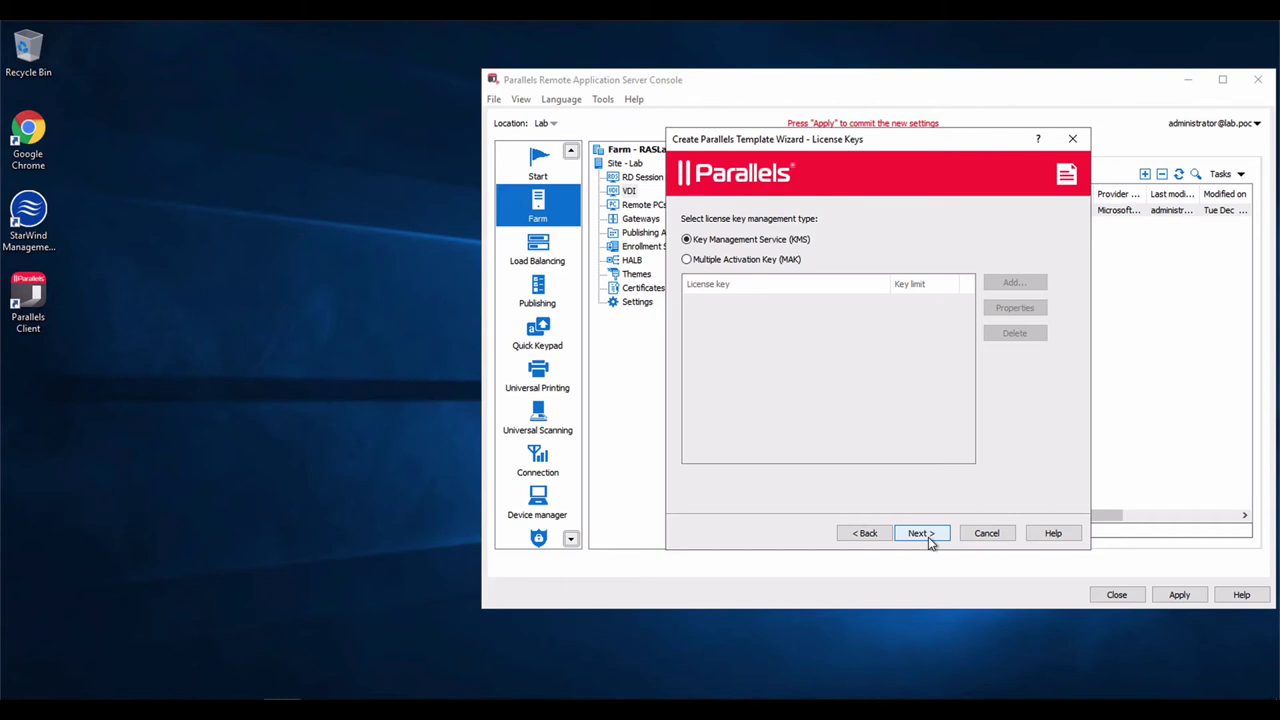
{"action": "left_click", "coordinate": [920, 535]}
{"action": "left_click", "coordinate": [922, 535]}
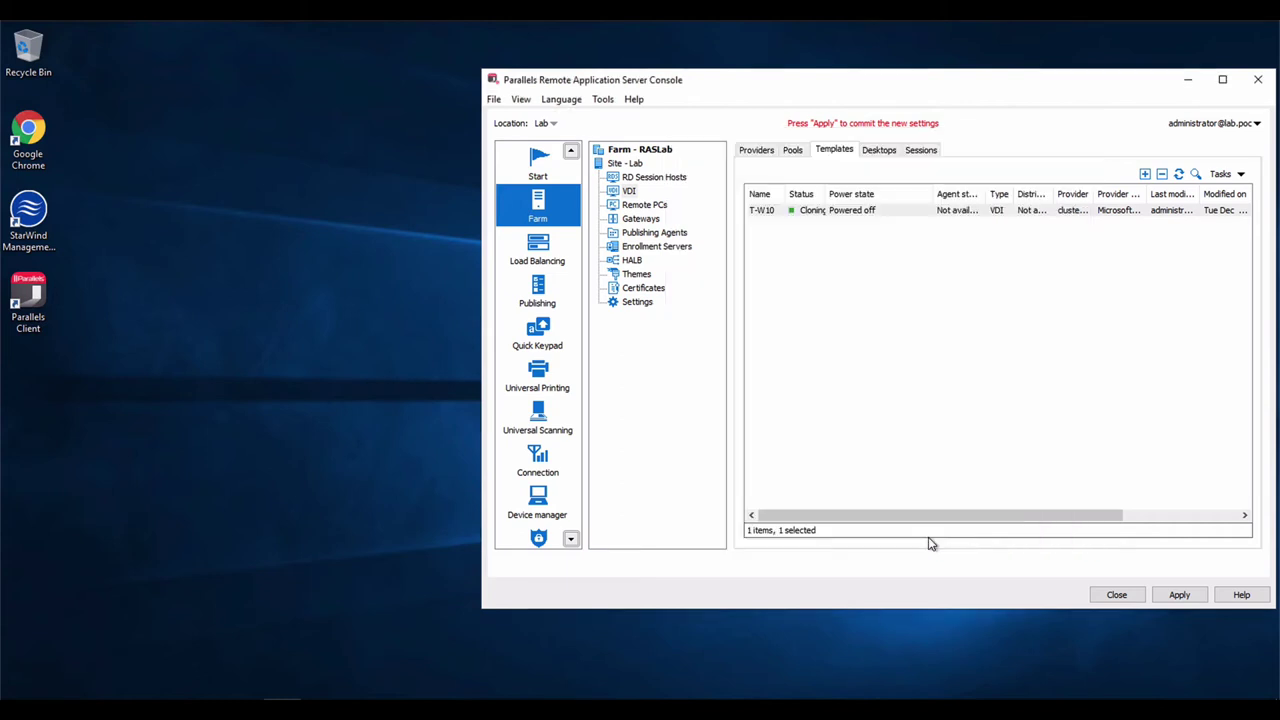
{"action": "left_click", "coordinate": [1178, 596]}
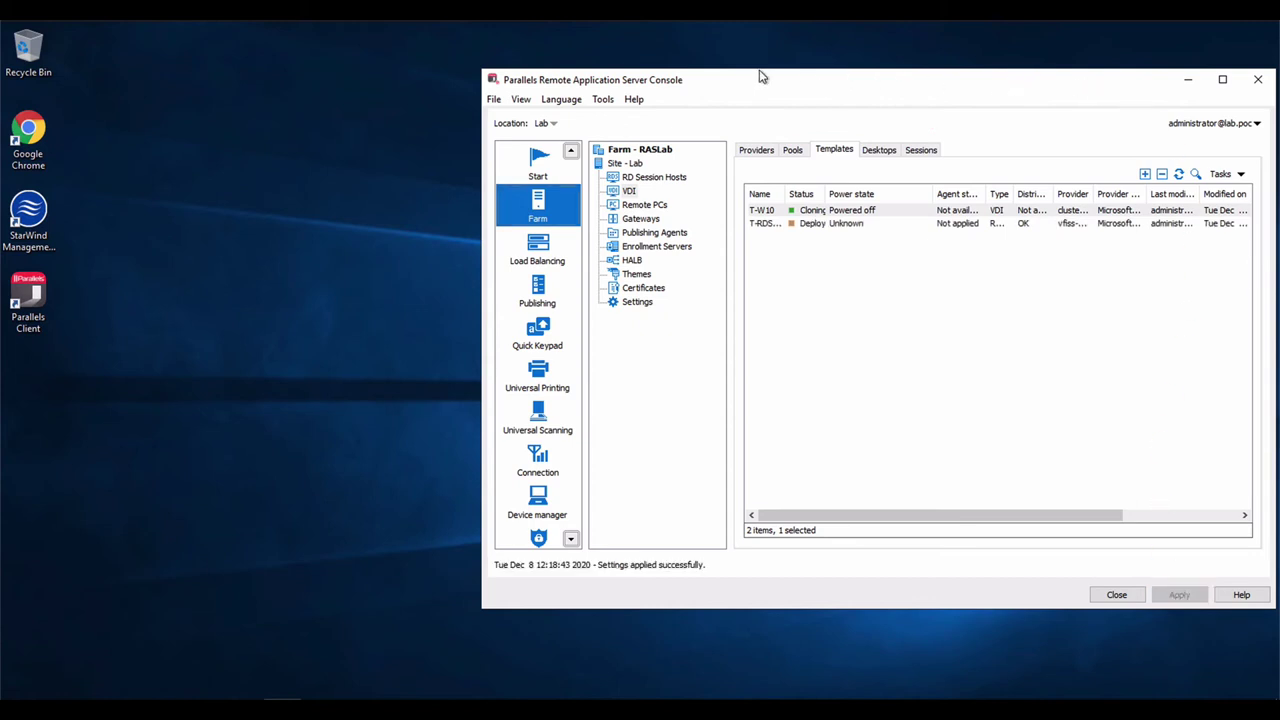
Reposition the console and widen the Status and Name columns to read T-RDSH-Local's Cloning status
{"action": "left_click_drag", "start_coordinate": [763, 74], "coordinate": [488, 68]}
{"action": "left_click_drag", "start_coordinate": [549, 187], "coordinate": [628, 187]}
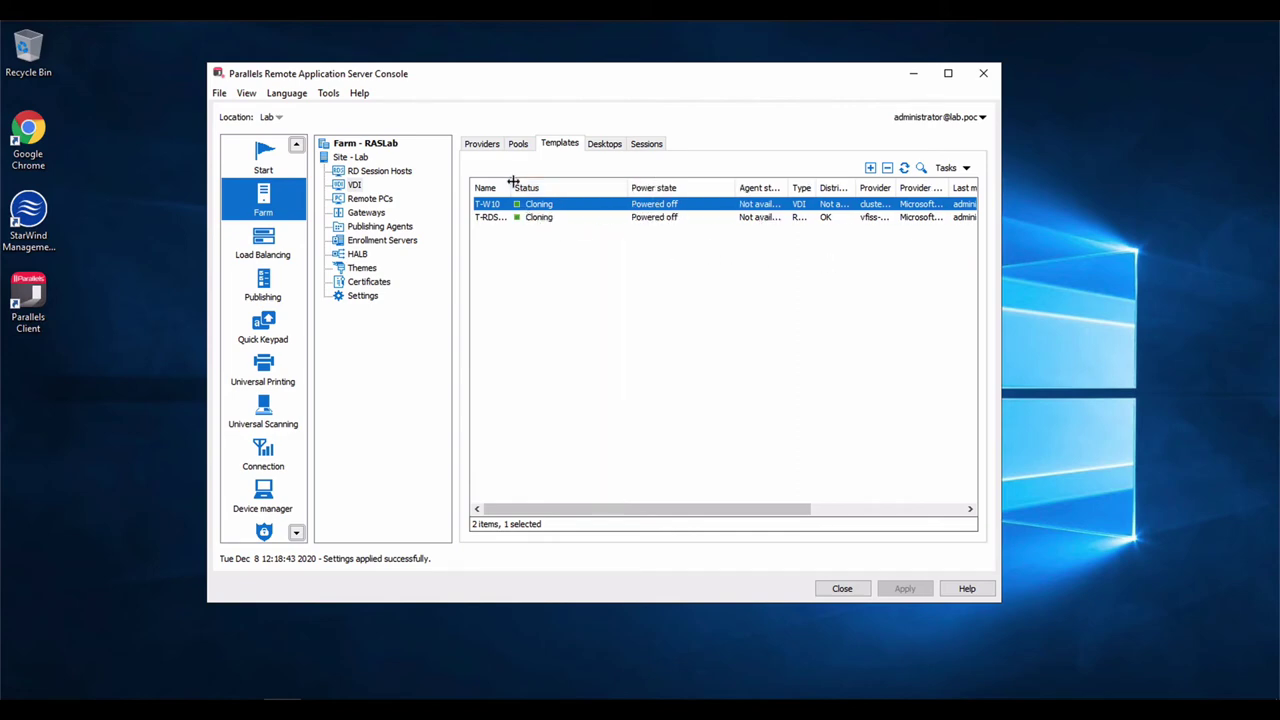
{"action": "left_click_drag", "start_coordinate": [510, 187], "coordinate": [558, 187]}
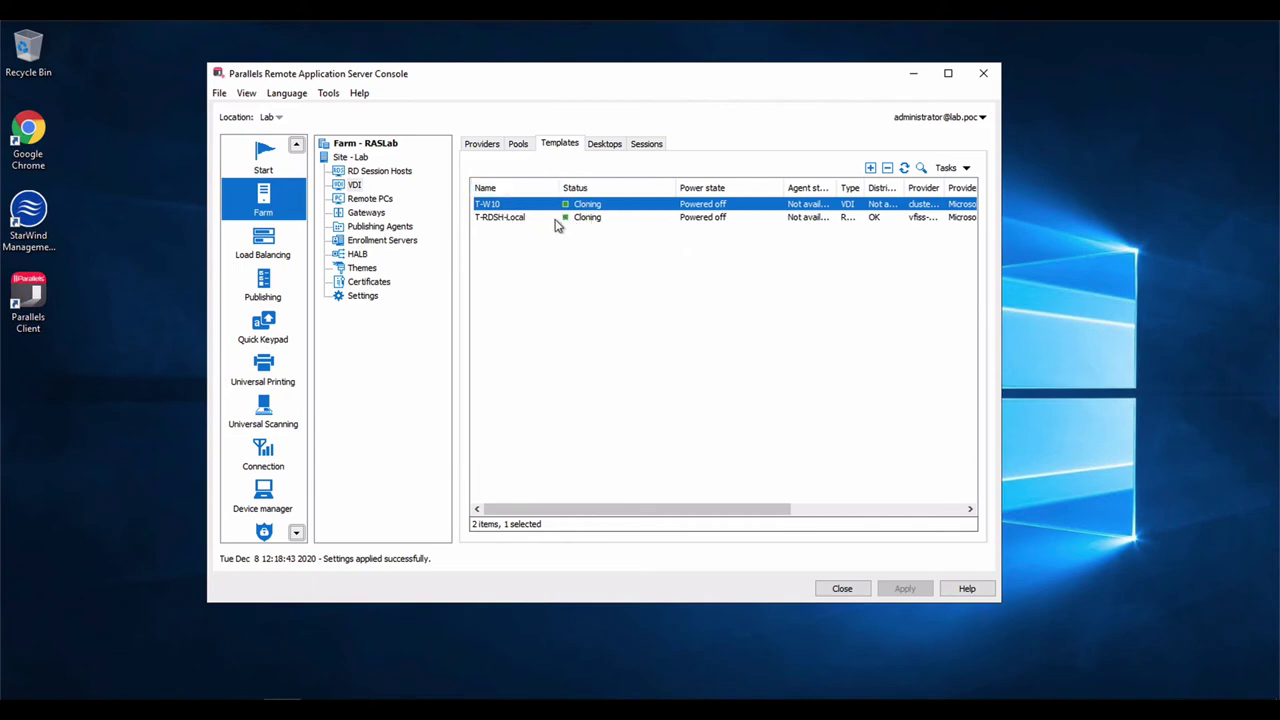
Confirm in a maximized Hyper-V Manager that clone T-RDSH-Loca-001 is running, then return to RAS
{"action": "left_click", "coordinate": [236, 697]}
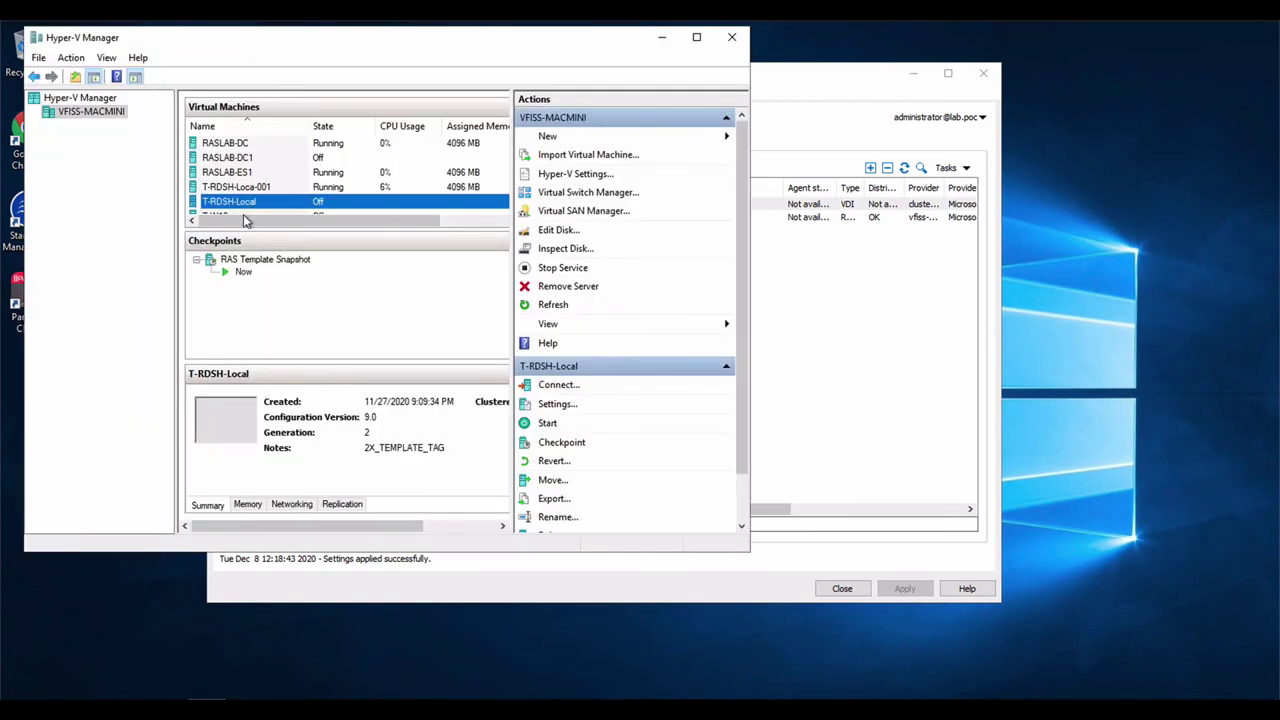
{"action": "left_click", "coordinate": [696, 37]}
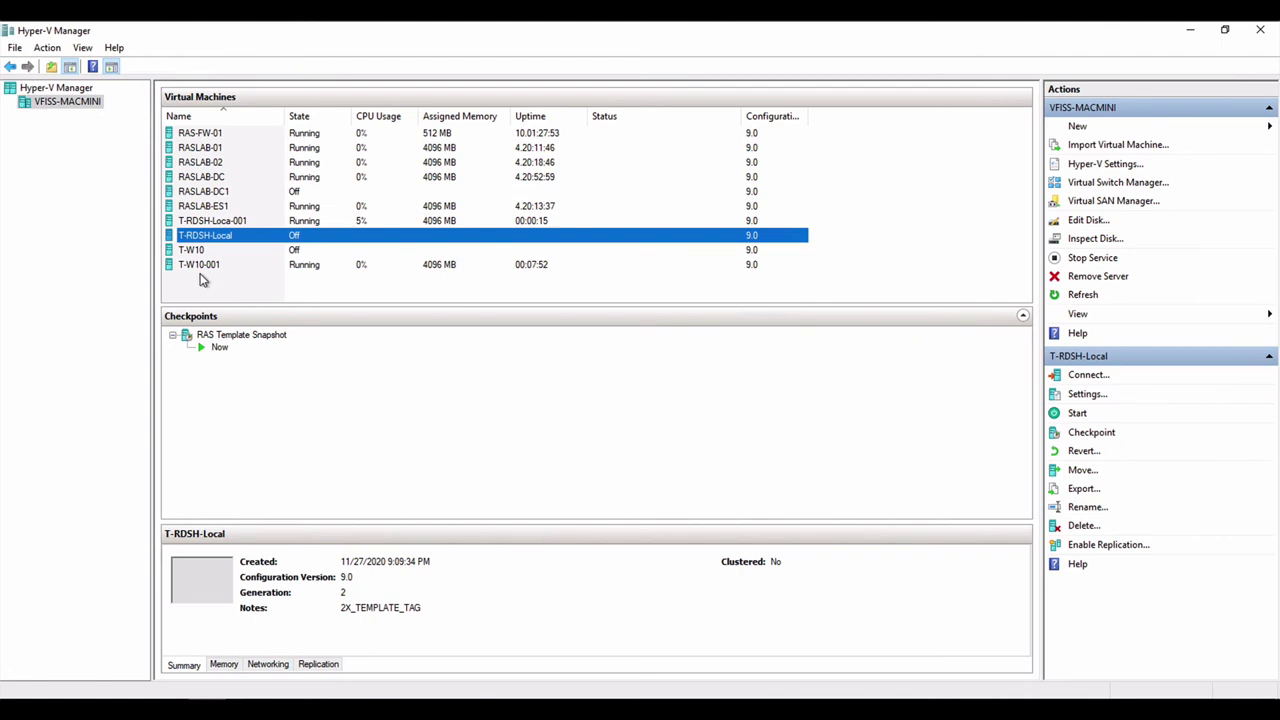
{"action": "left_click", "coordinate": [236, 222]}
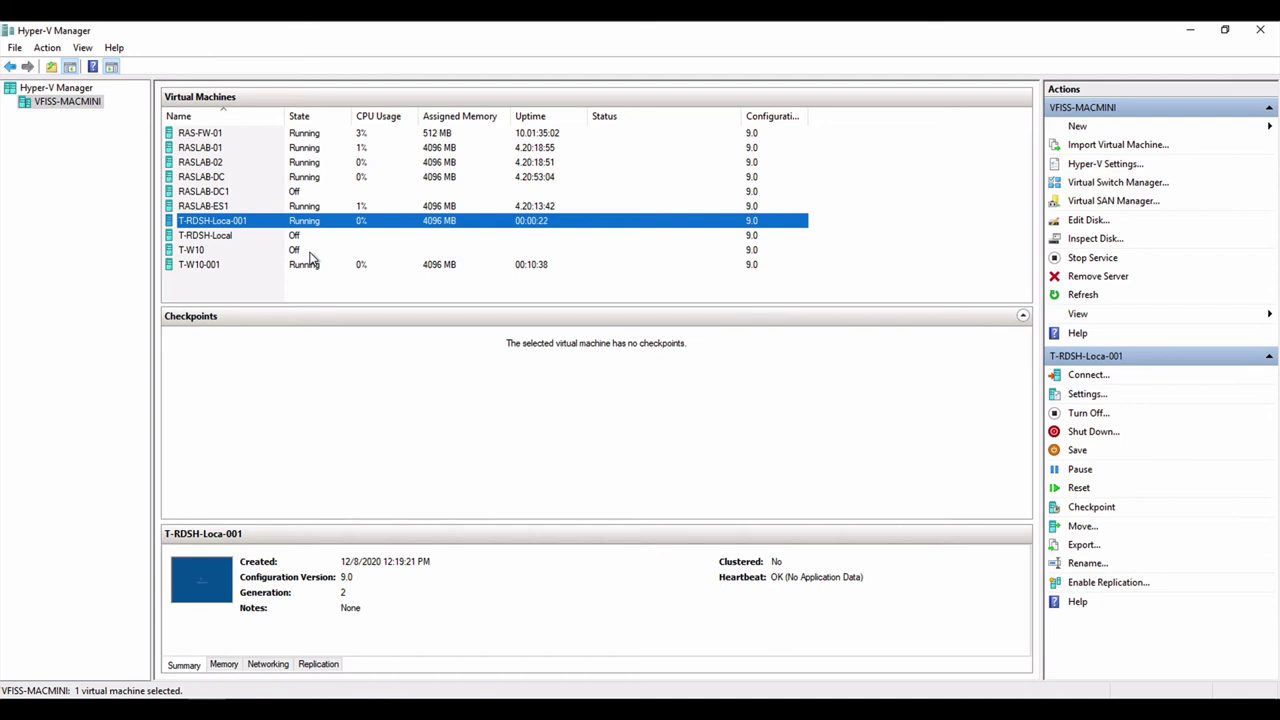
{"action": "left_click", "coordinate": [294, 710]}
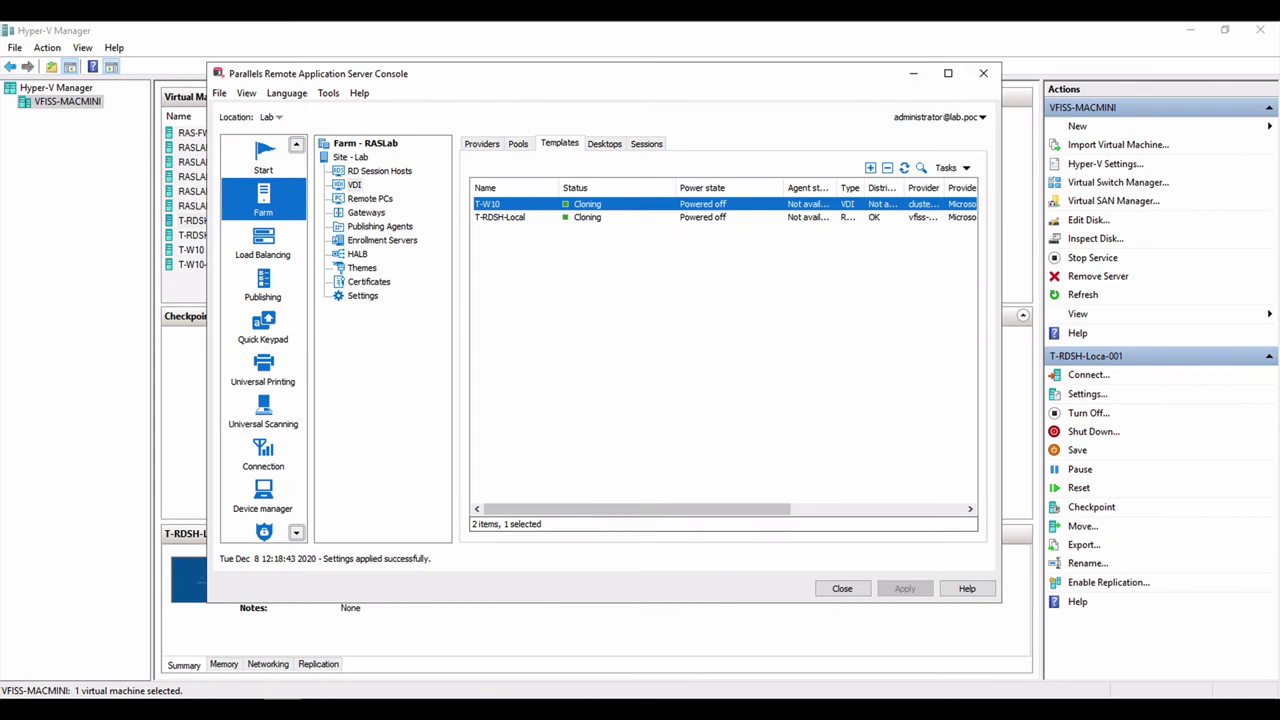
Show the VDI folder of published resources in the Publishing section
{"action": "left_click", "coordinate": [268, 303]}
{"action": "left_click", "coordinate": [283, 197]}
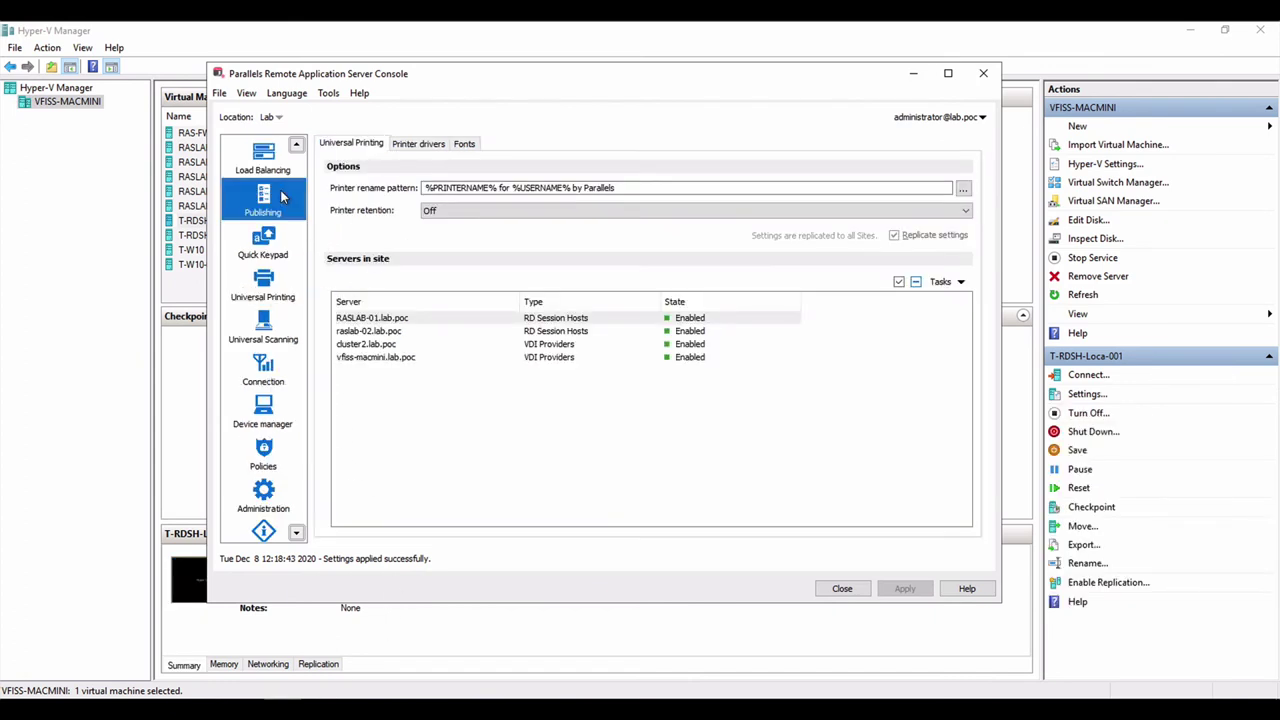
{"action": "left_click", "coordinate": [342, 178]}
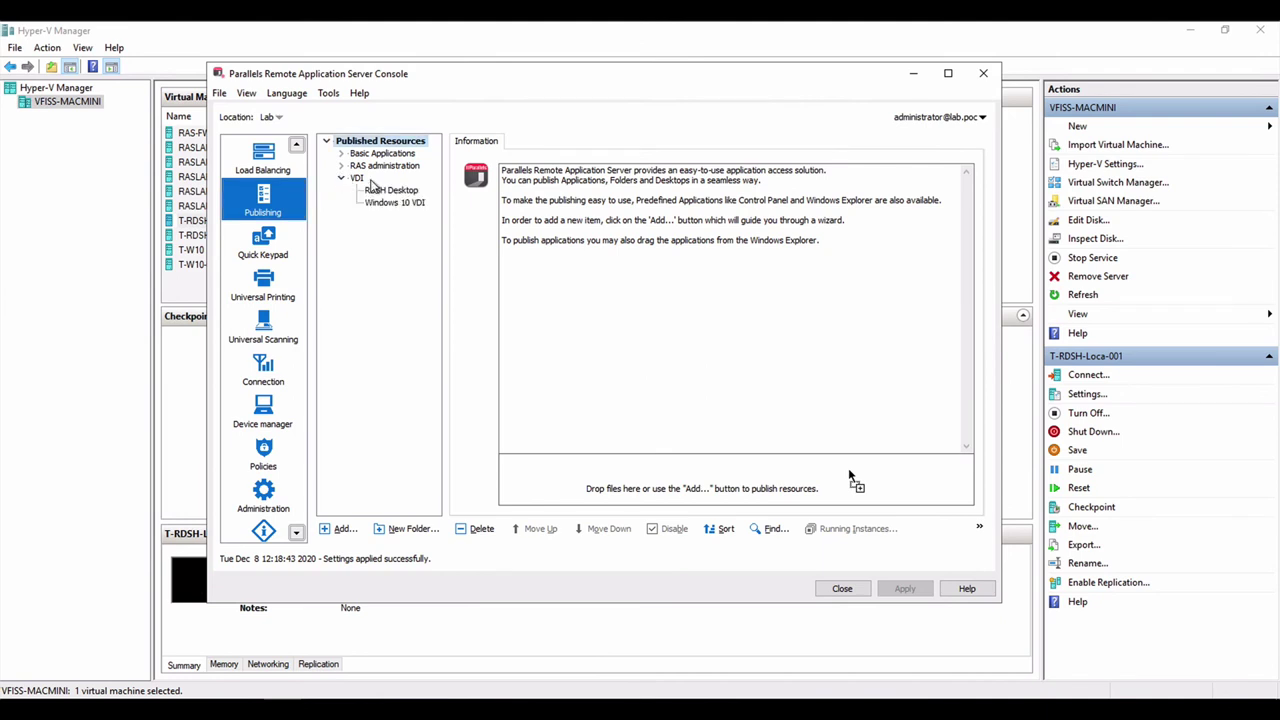
{"action": "left_click", "coordinate": [360, 179]}
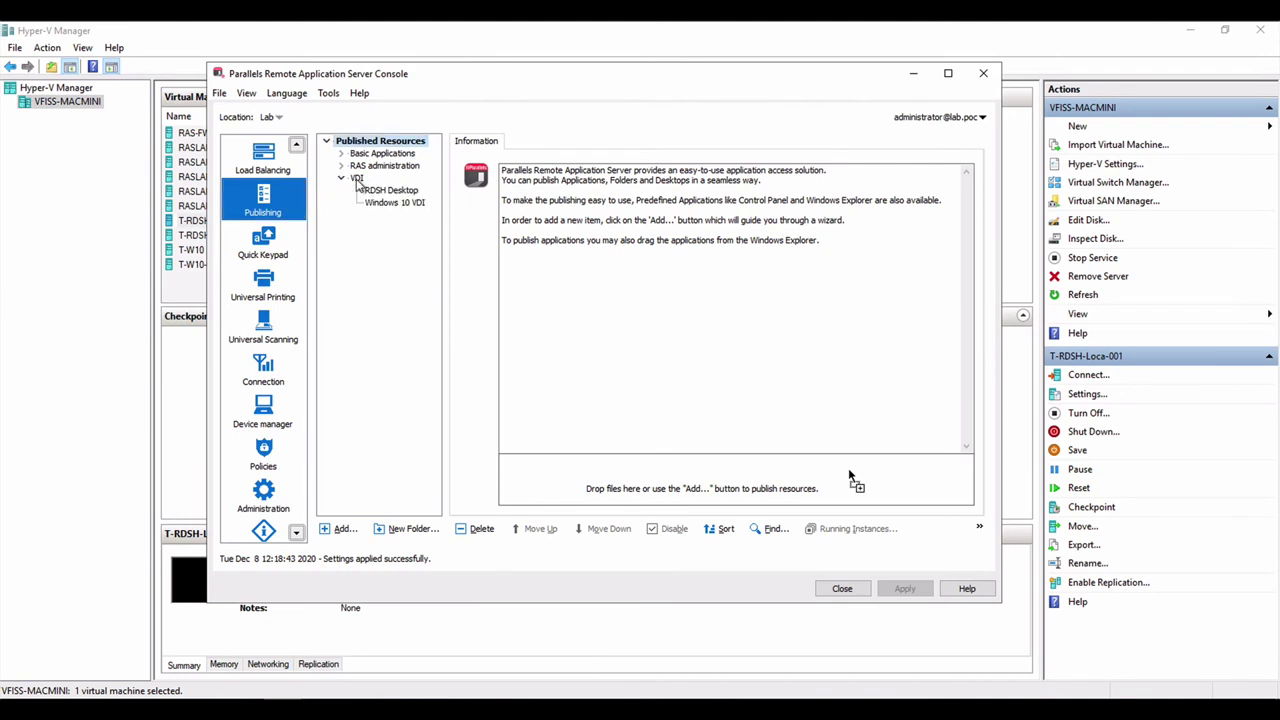
Begin publishing an RD Session Host desktop into VDI, then cancel the wizard
{"action": "left_click", "coordinate": [342, 530]}
{"action": "left_click", "coordinate": [396, 243]}
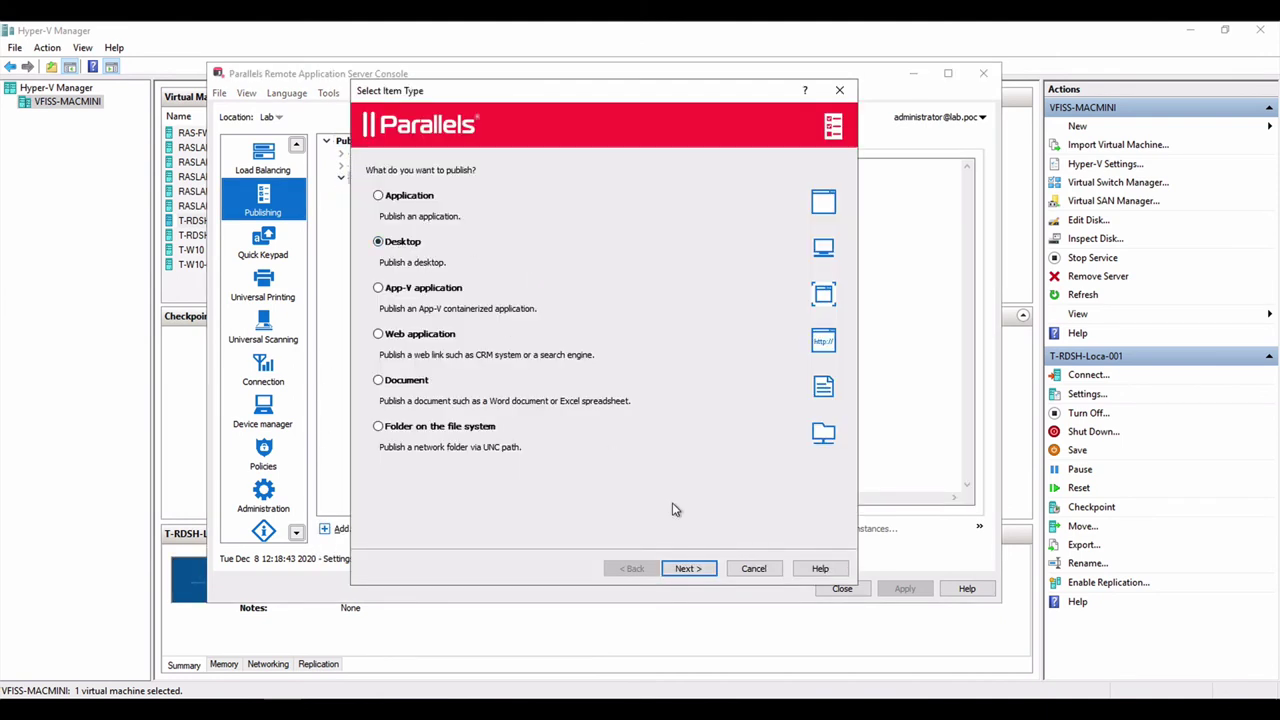
{"action": "left_click", "coordinate": [692, 569]}
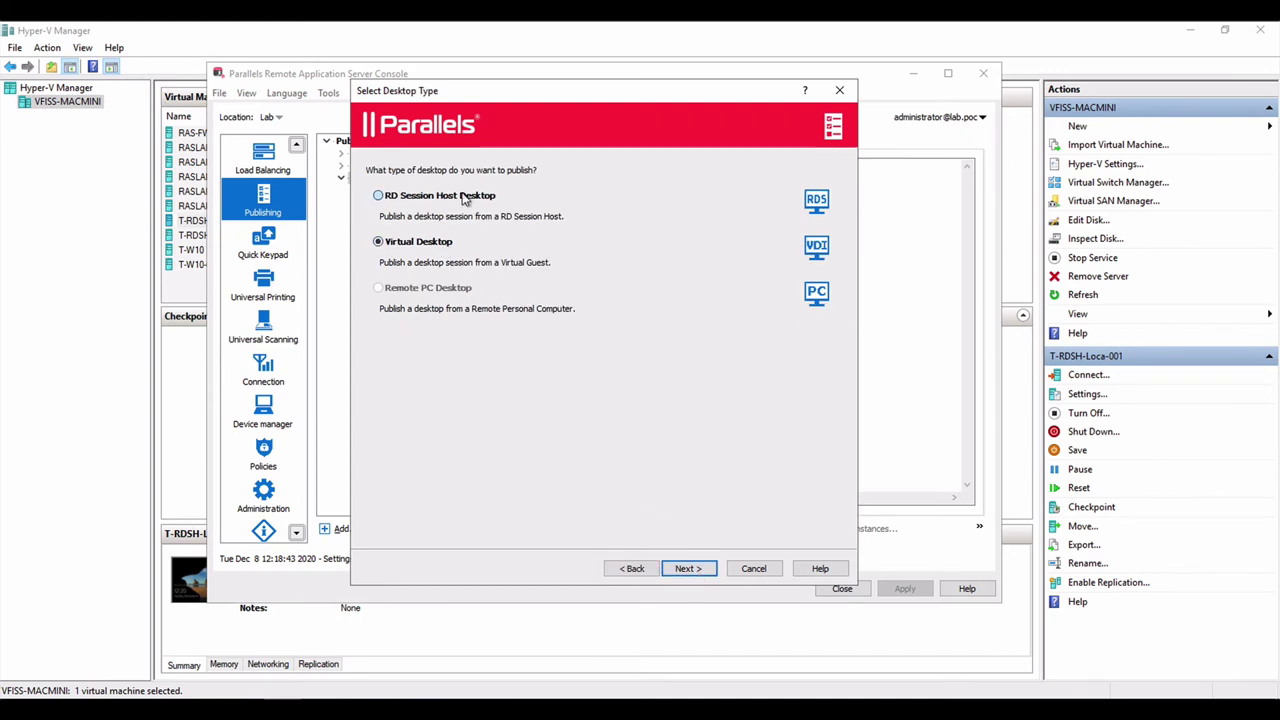
{"action": "left_click", "coordinate": [464, 199]}
{"action": "left_click", "coordinate": [689, 569]}
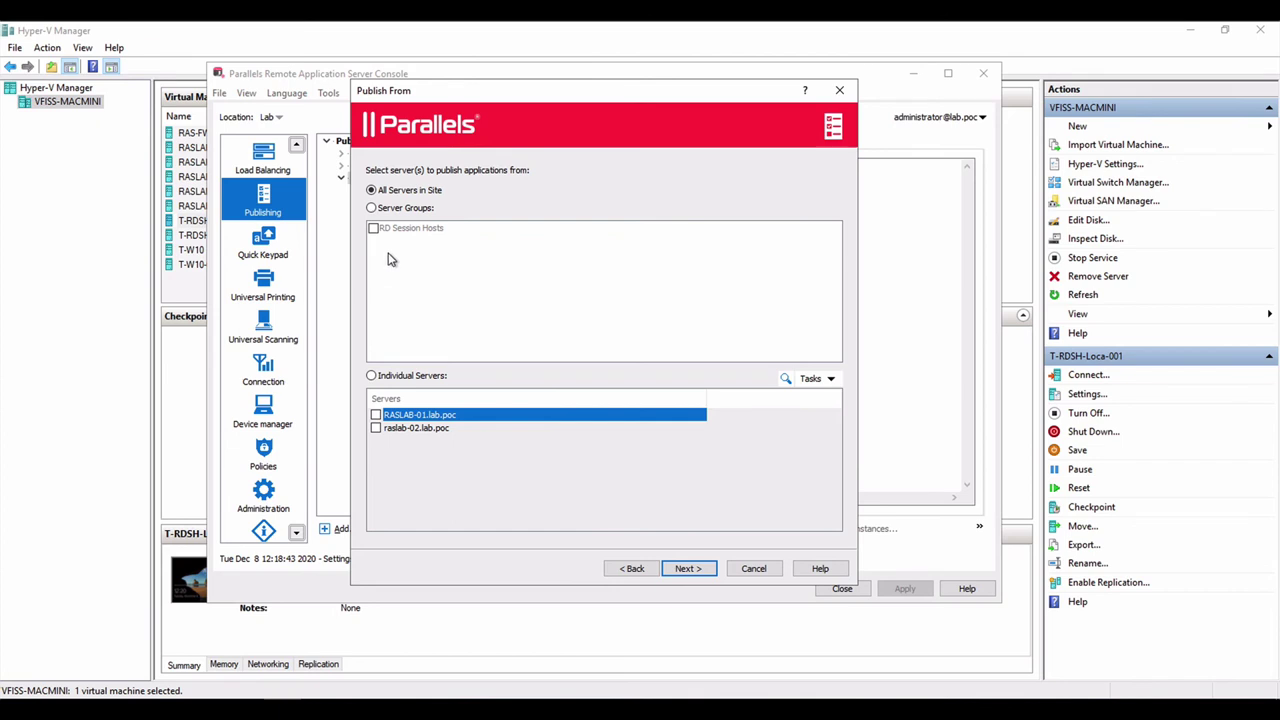
{"action": "left_click", "coordinate": [760, 574]}
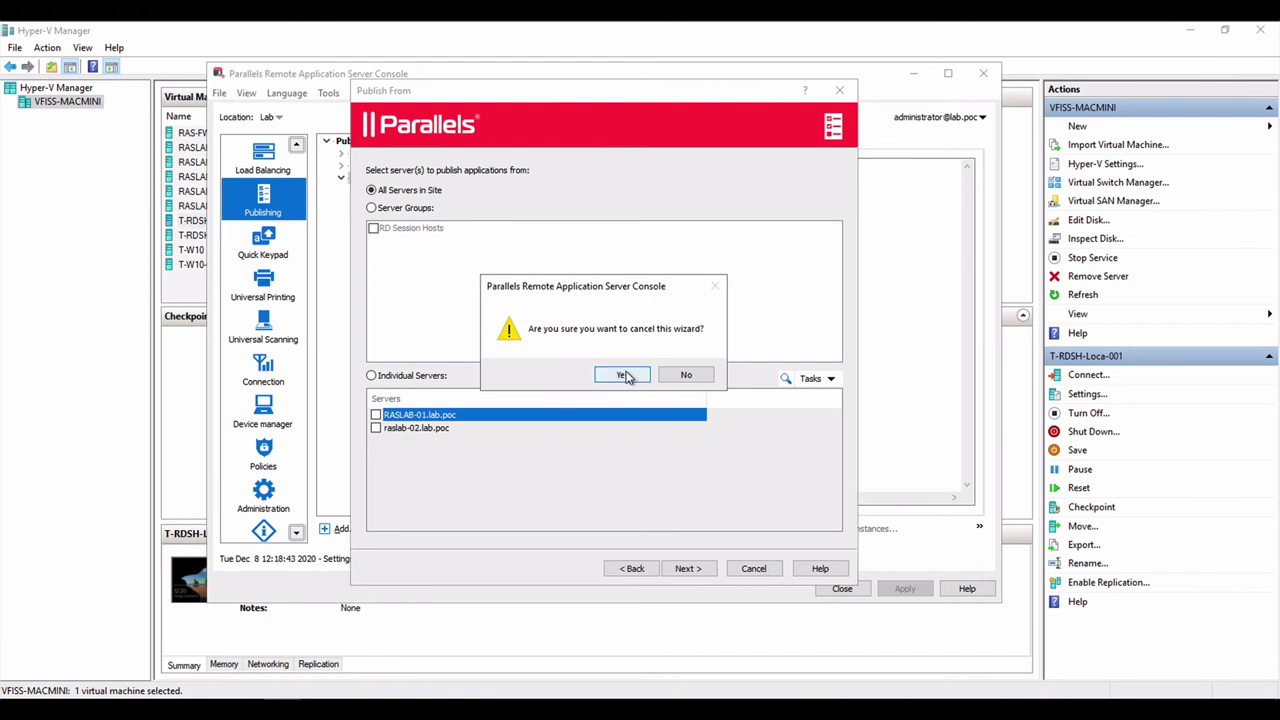
{"action": "left_click", "coordinate": [624, 375]}
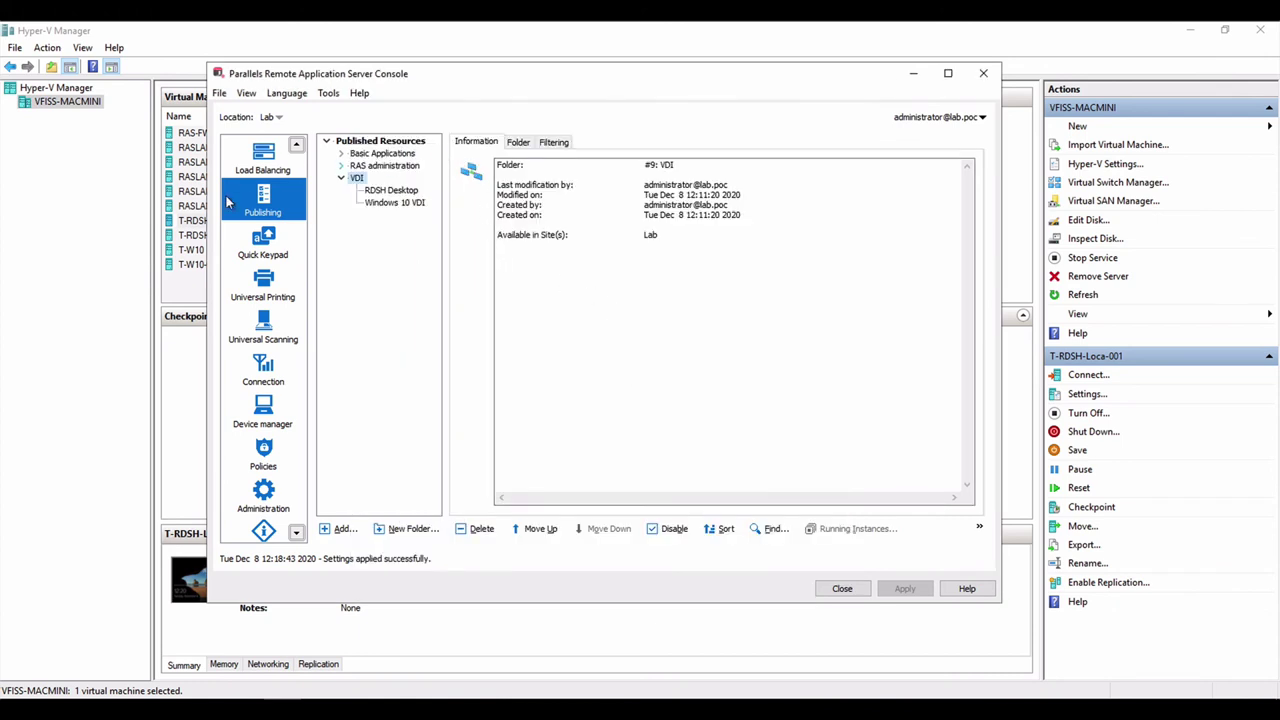
{"action": "scroll", "coordinate": [252, 215], "scroll_direction": "up", "scroll_amount": 2}
Create RD Session Host group 'Local Storage' with hosts based on template T-RDSH-Local
{"action": "left_click", "coordinate": [262, 205]}
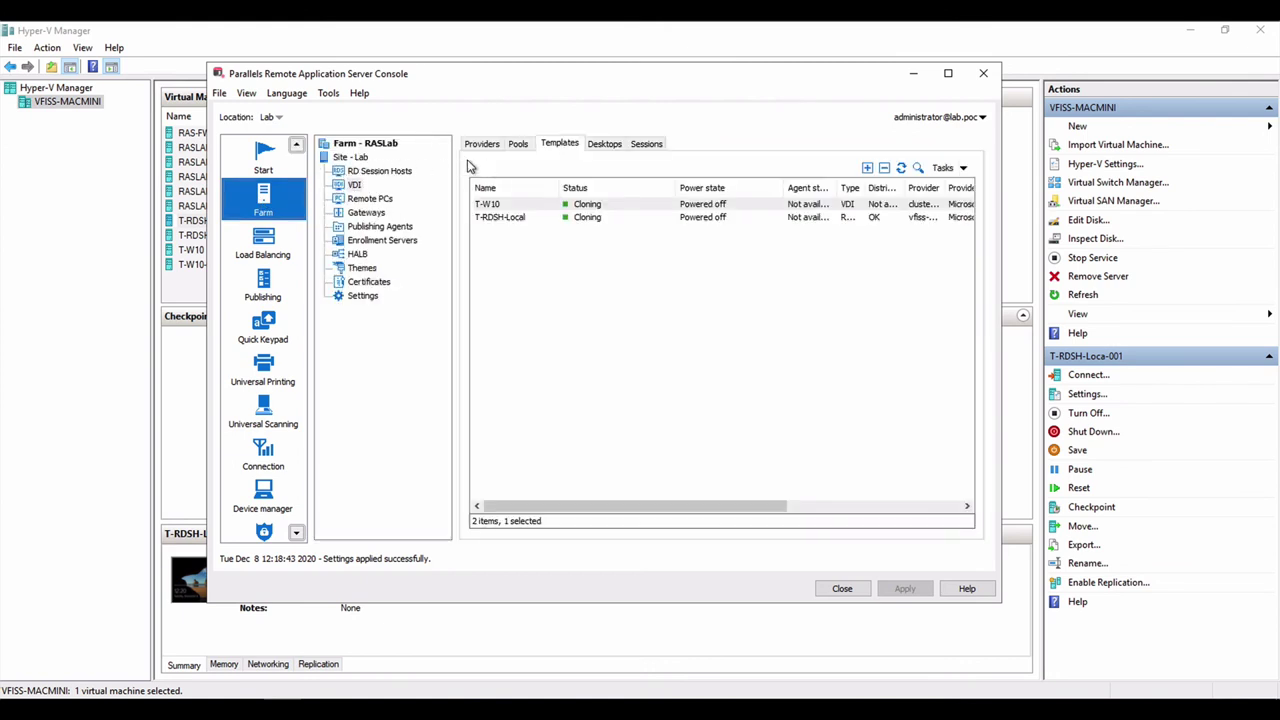
{"action": "left_click", "coordinate": [402, 174]}
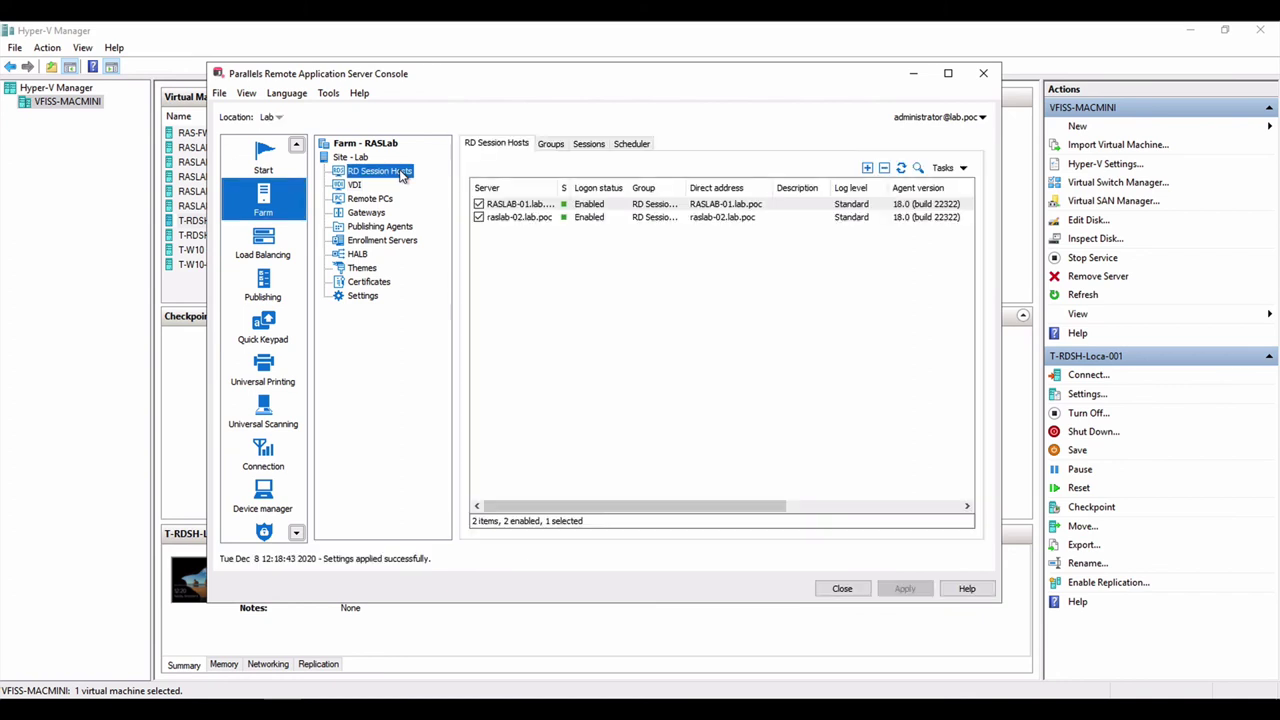
{"action": "left_click", "coordinate": [550, 144]}
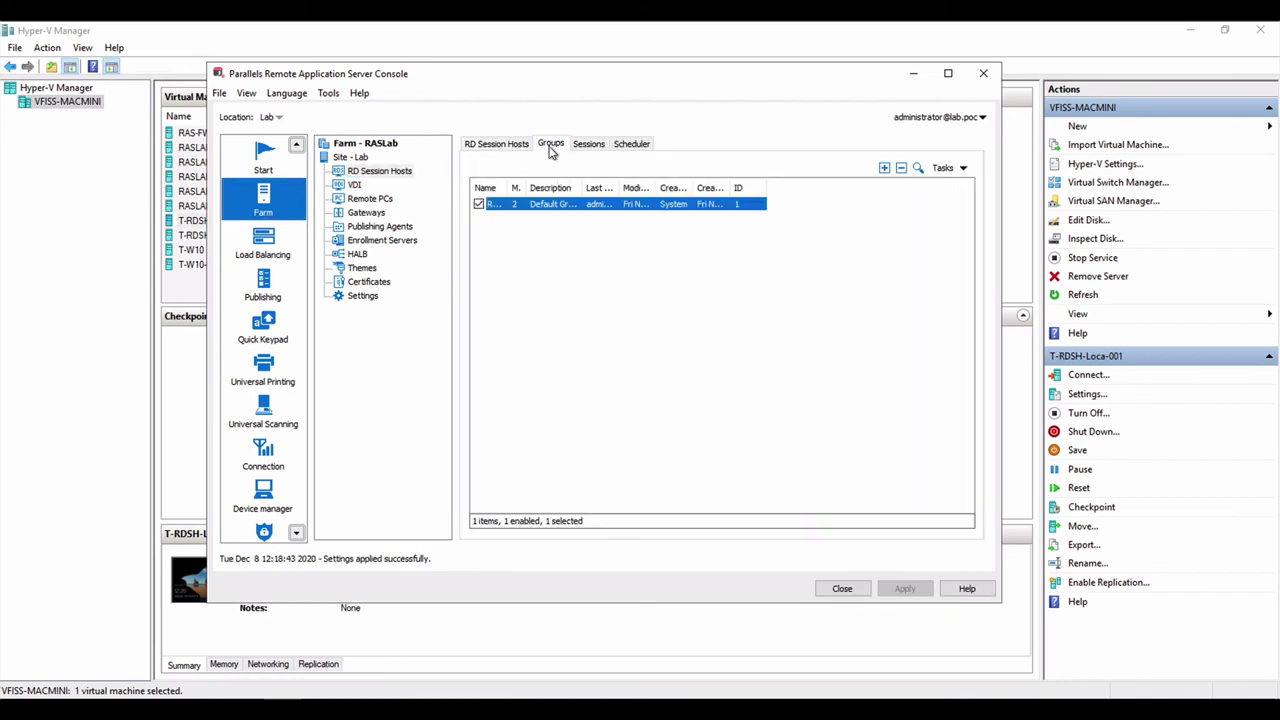
{"action": "left_click", "coordinate": [884, 168]}
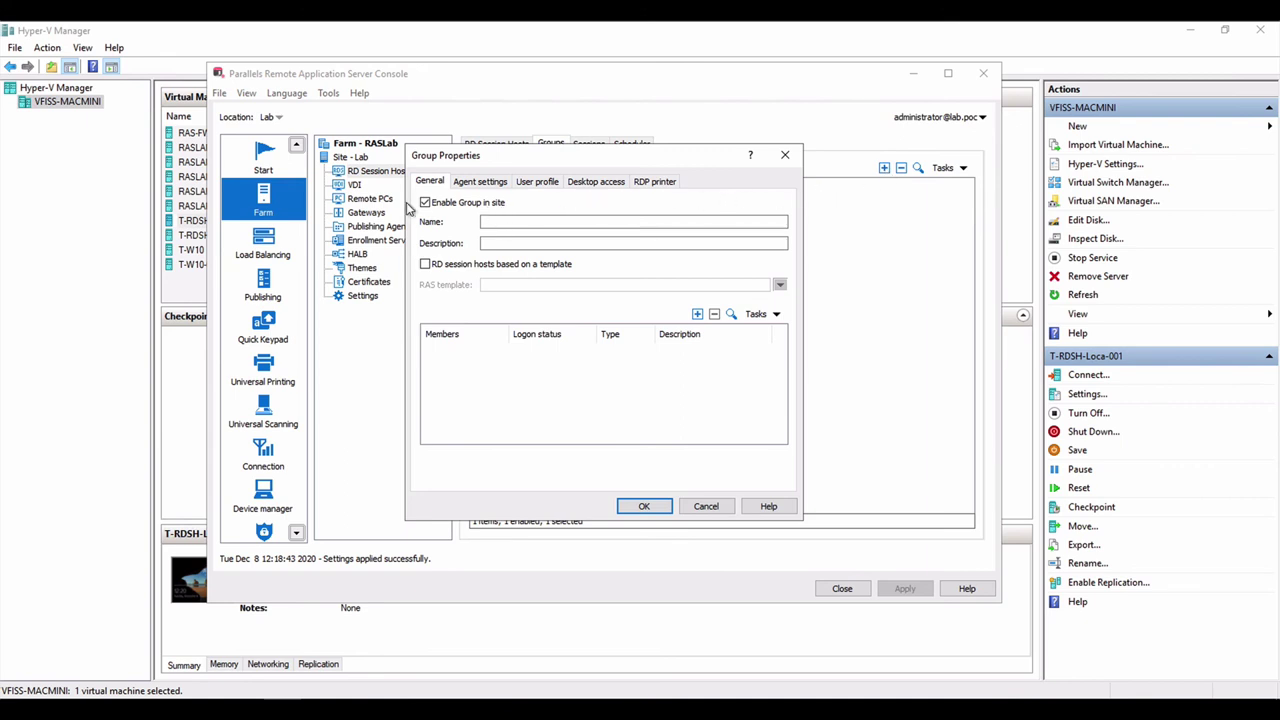
{"action": "left_click", "coordinate": [447, 264]}
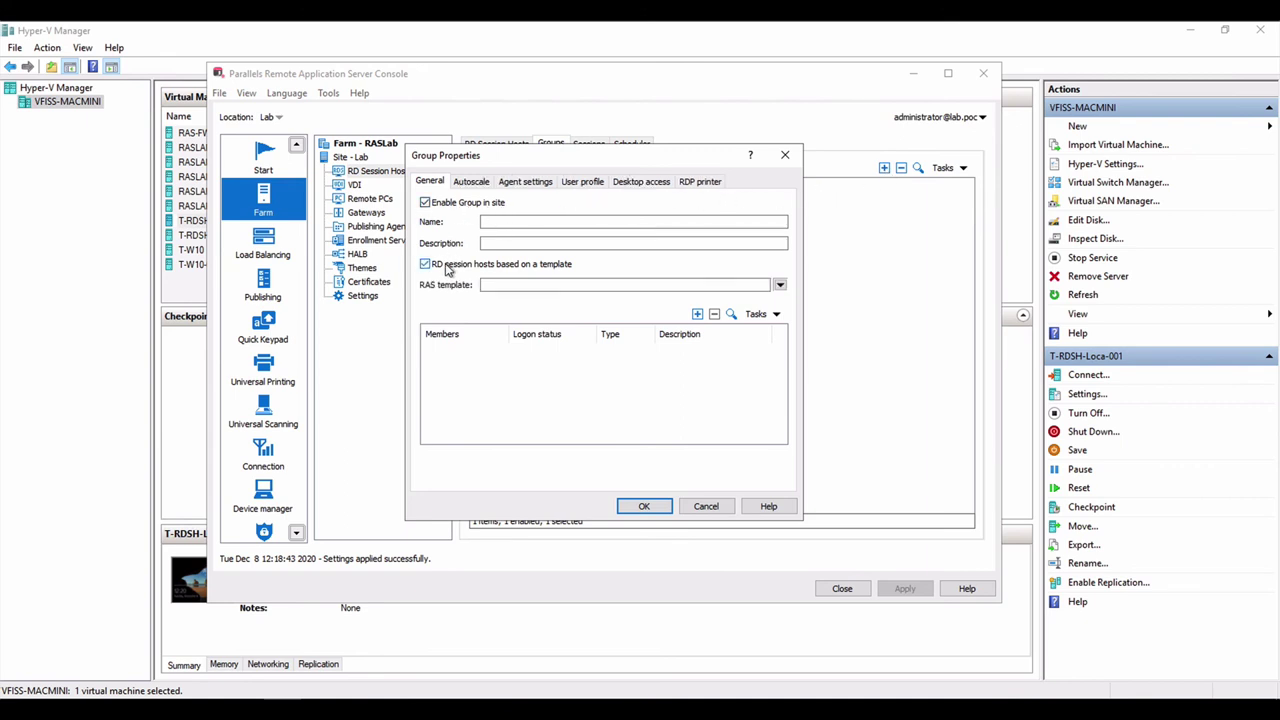
{"action": "left_click", "coordinate": [779, 285]}
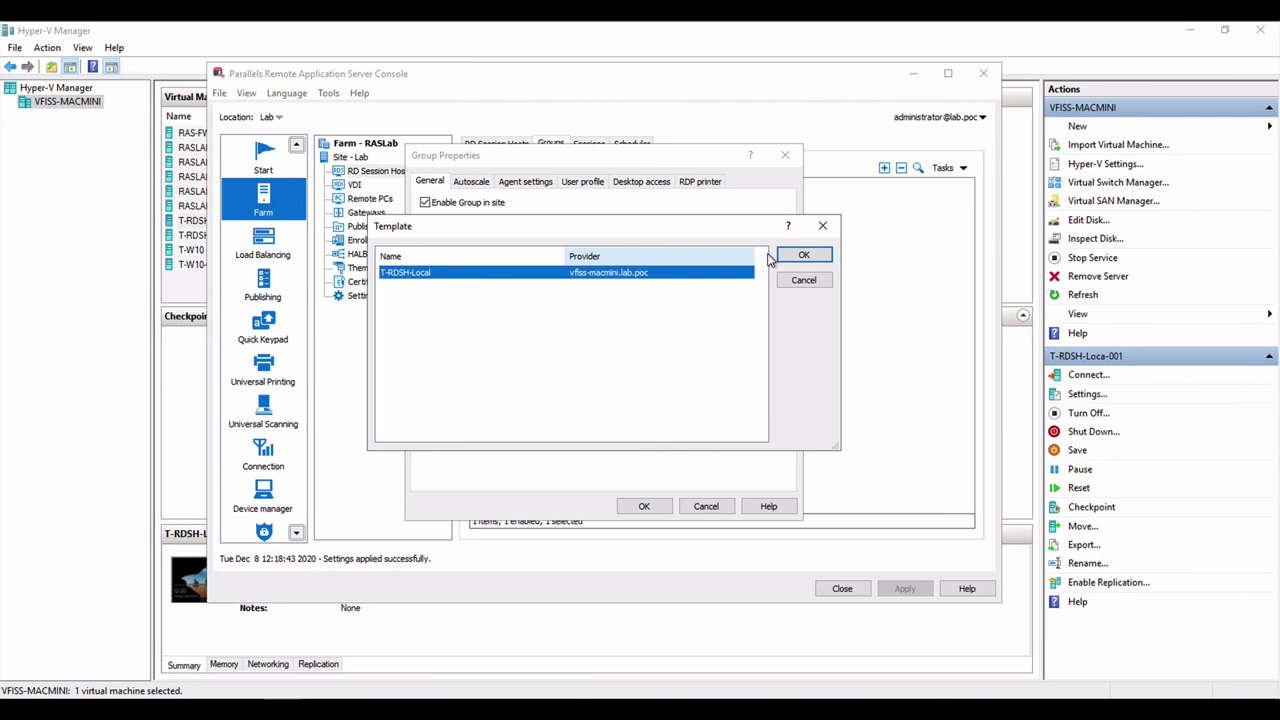
{"action": "left_click", "coordinate": [789, 256]}
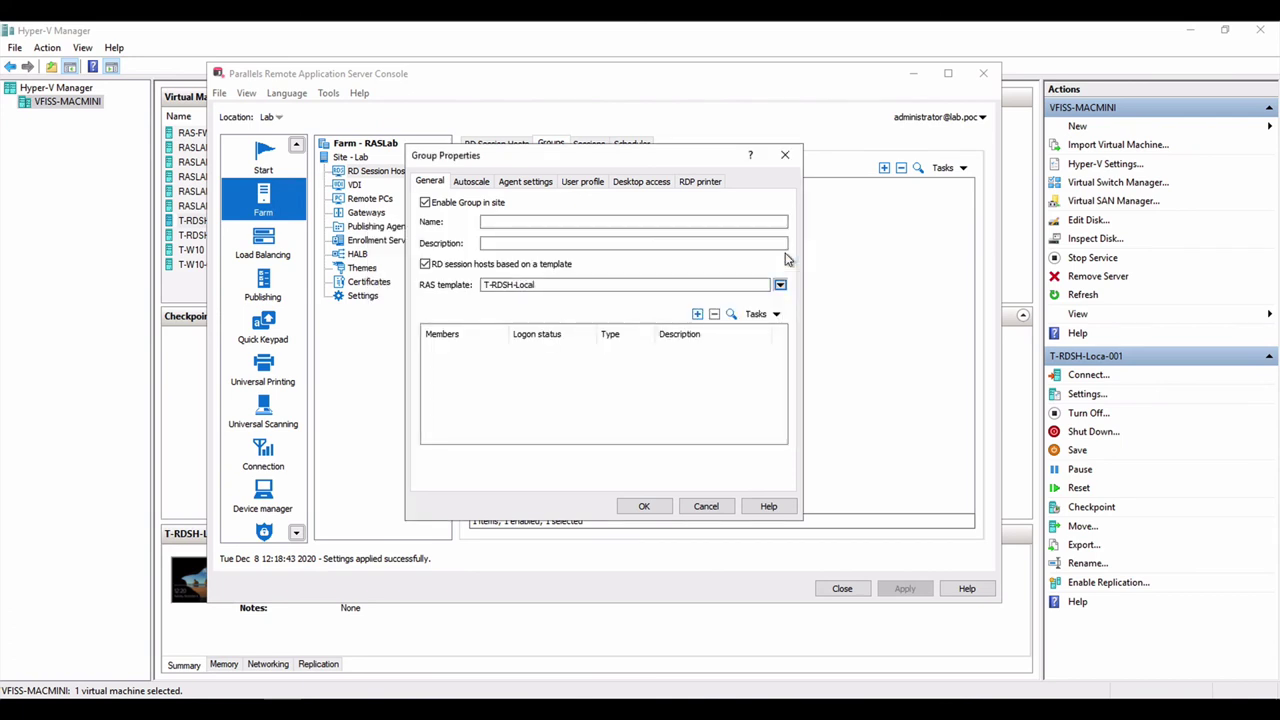
{"action": "left_click", "coordinate": [600, 222]}
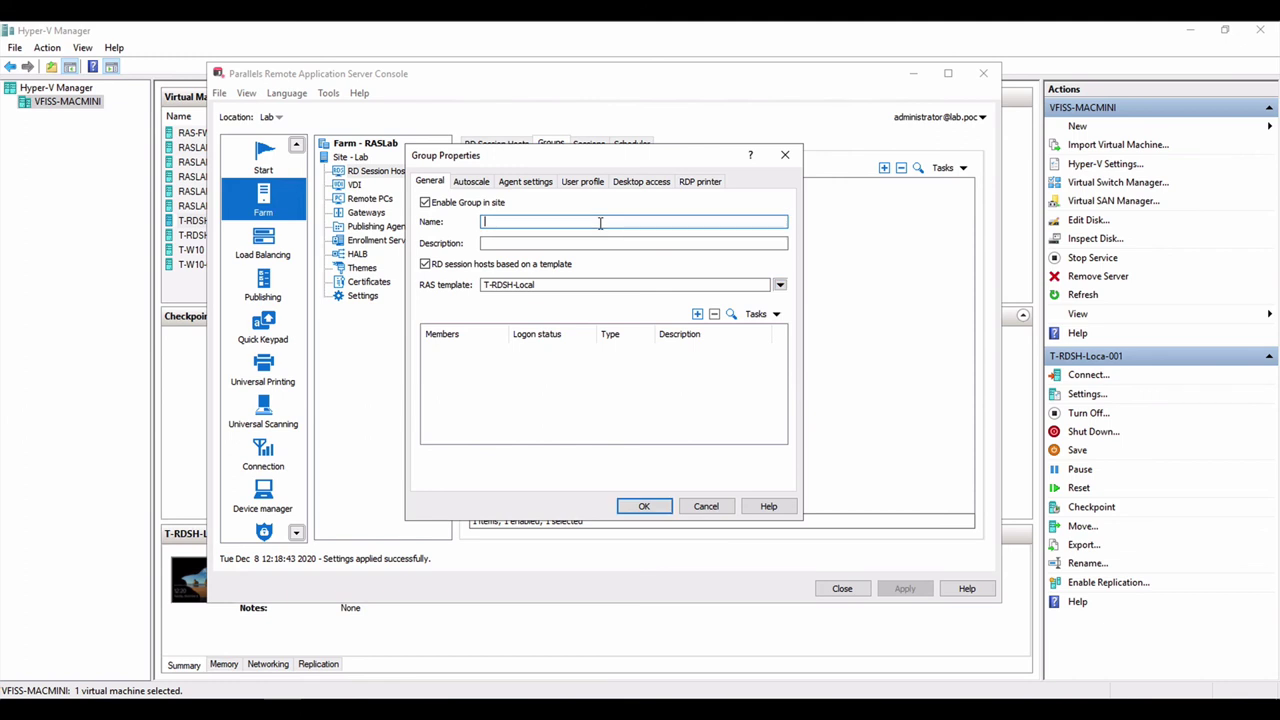
{"action": "type", "text": "Local Storage"}
{"action": "left_click", "coordinate": [652, 507]}
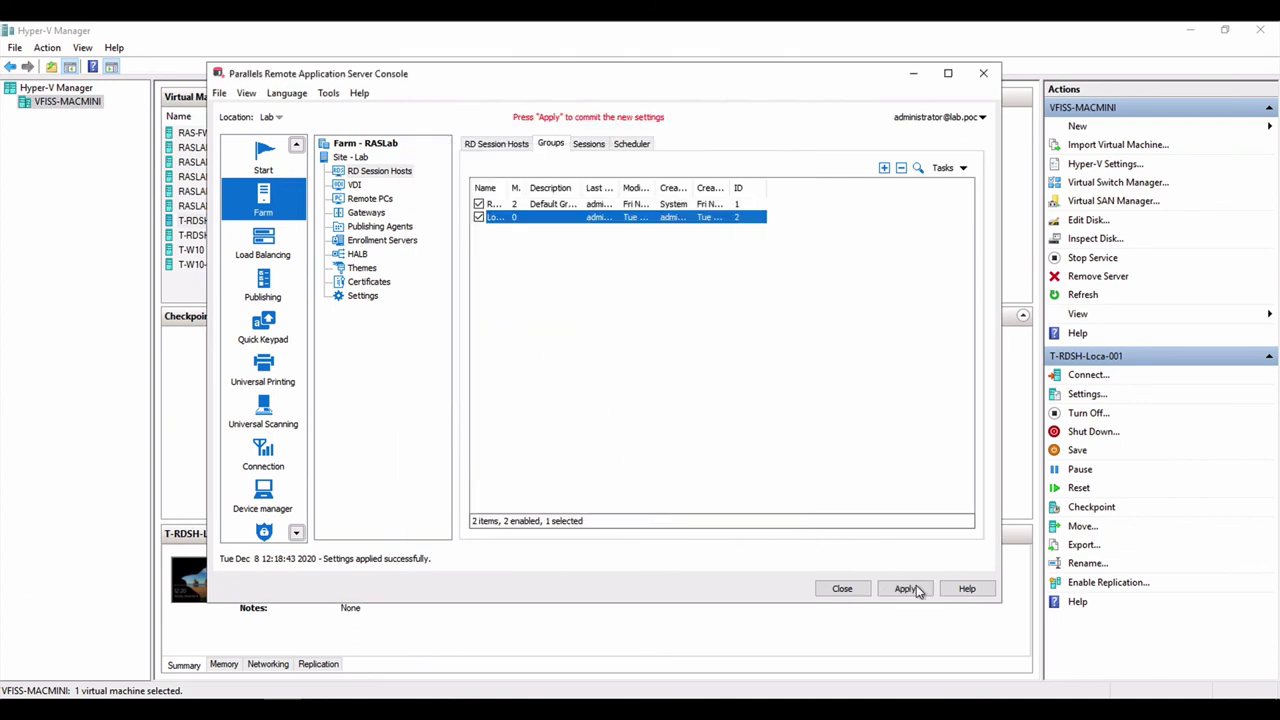
Apply the settings and widen the Members and Name columns to verify Local Storage in Groups
{"action": "left_click", "coordinate": [904, 588]}
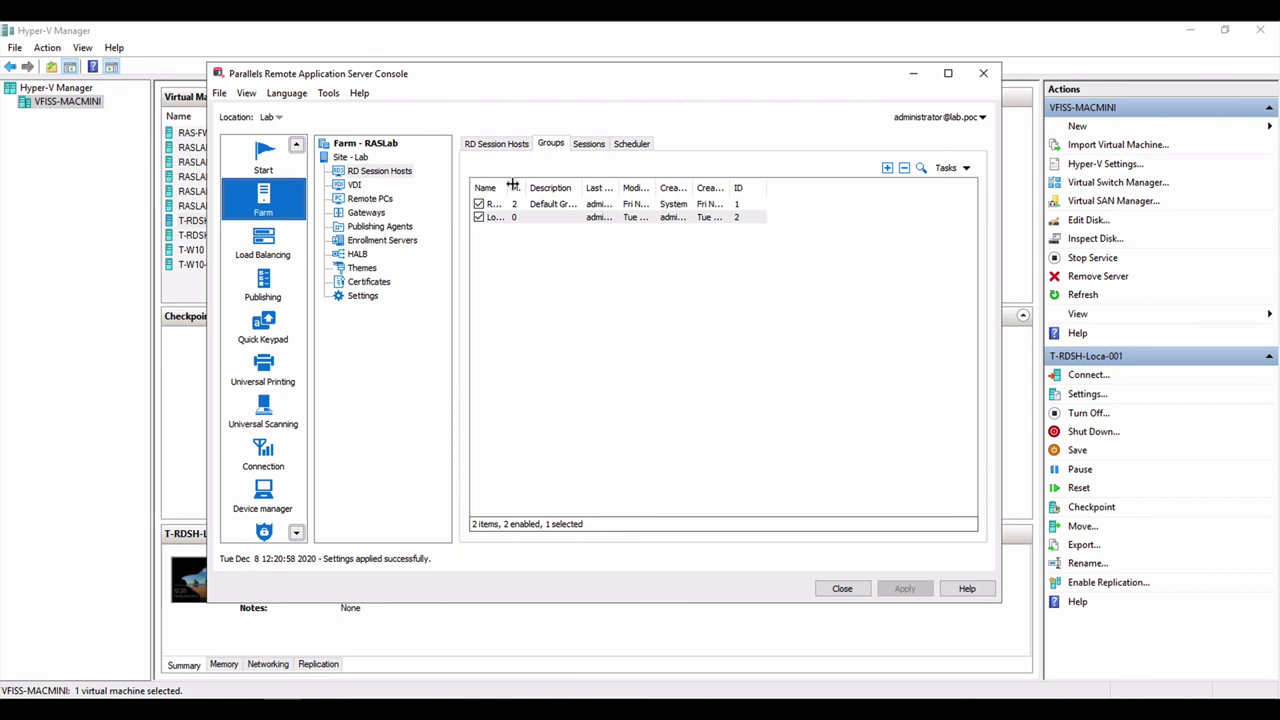
{"action": "left_click_drag", "start_coordinate": [524, 187], "coordinate": [583, 186]}
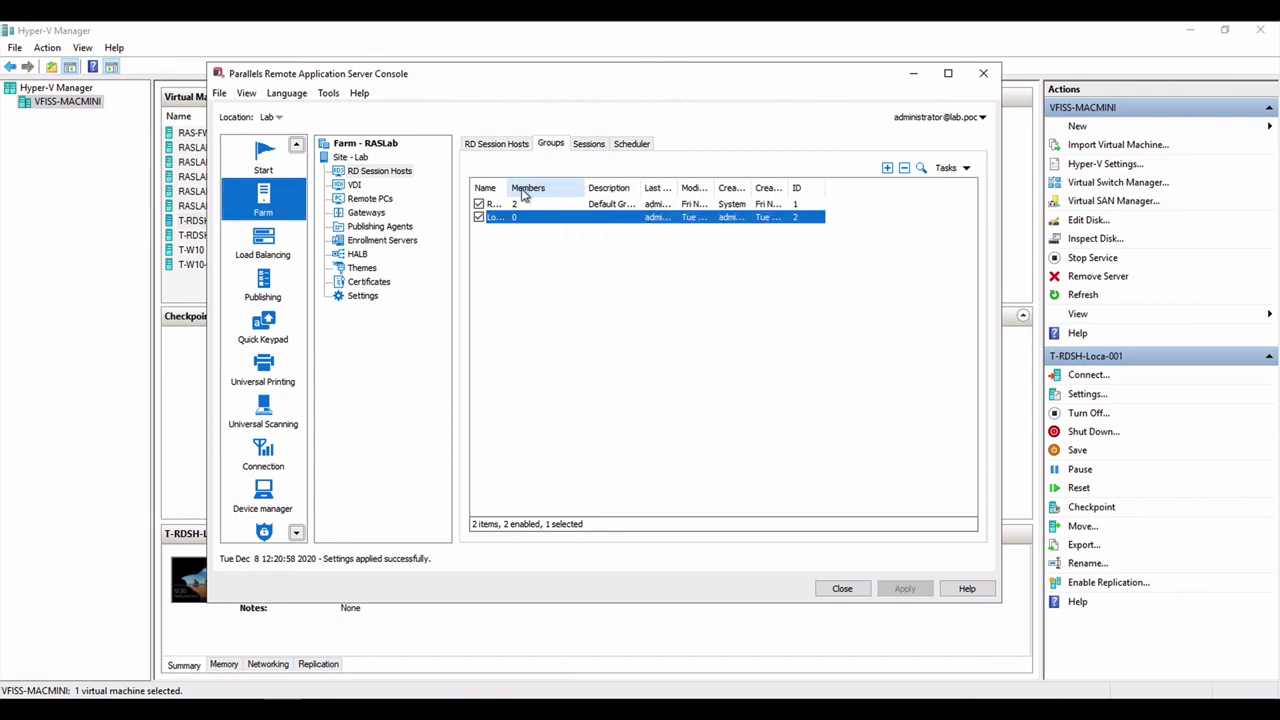
{"action": "left_click_drag", "start_coordinate": [505, 187], "coordinate": [544, 186]}
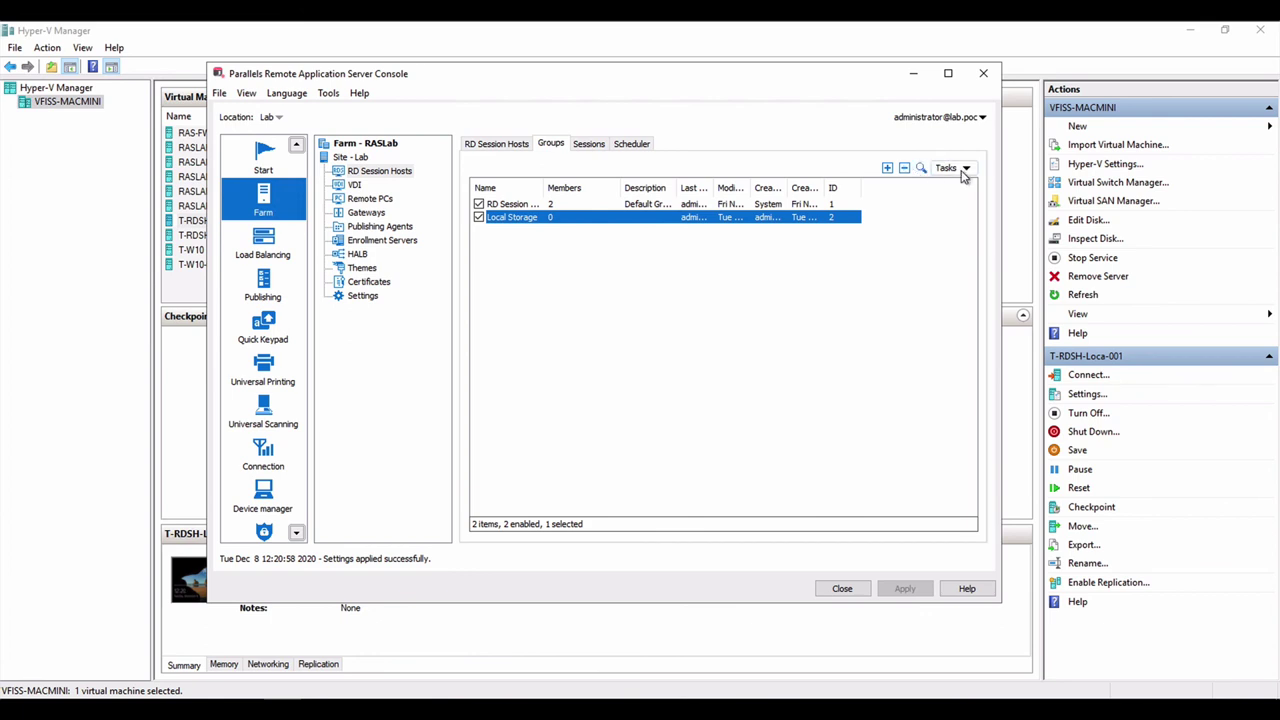
{"action": "left_click", "coordinate": [515, 148]}
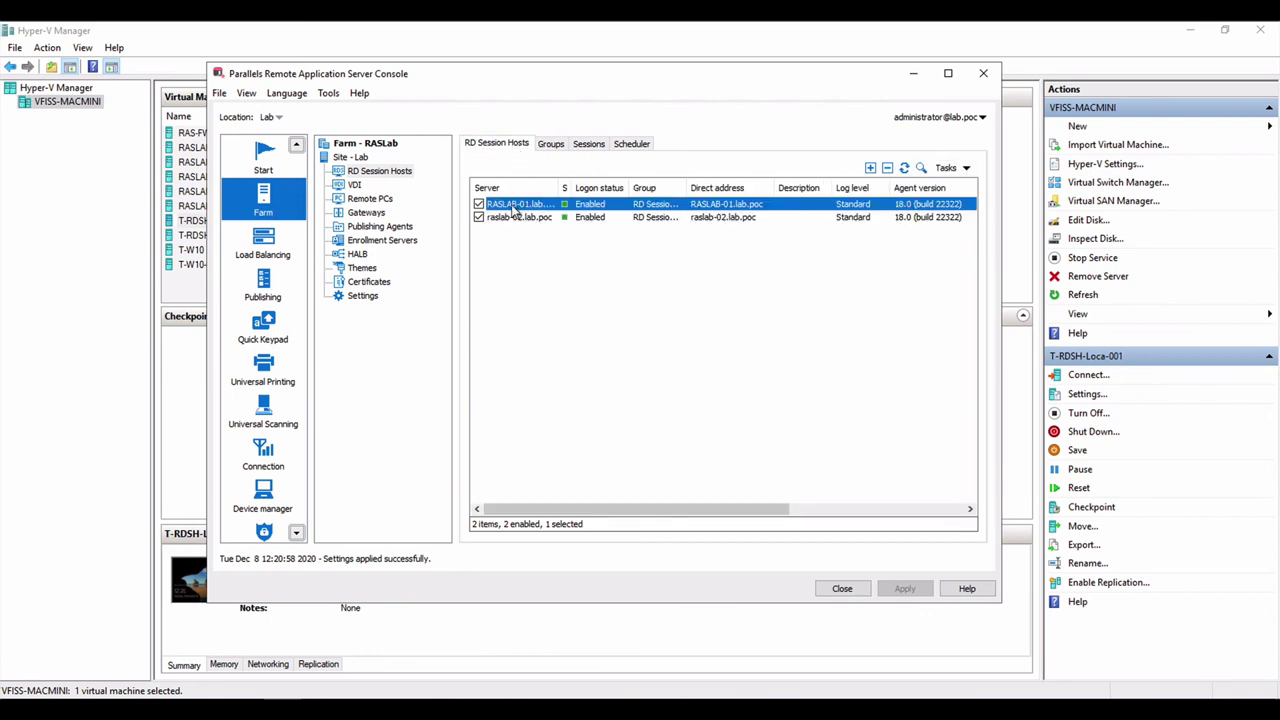
{"action": "left_click", "coordinate": [554, 146]}
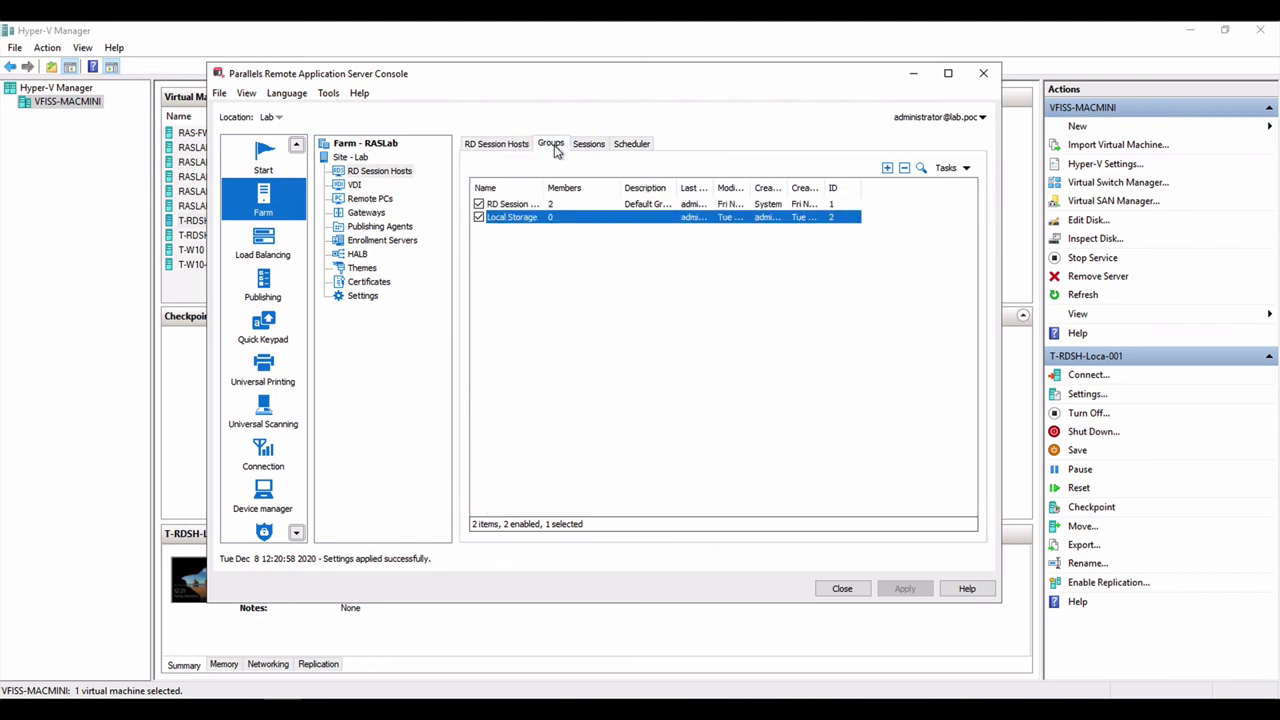
{"action": "left_click", "coordinate": [470, 10]}
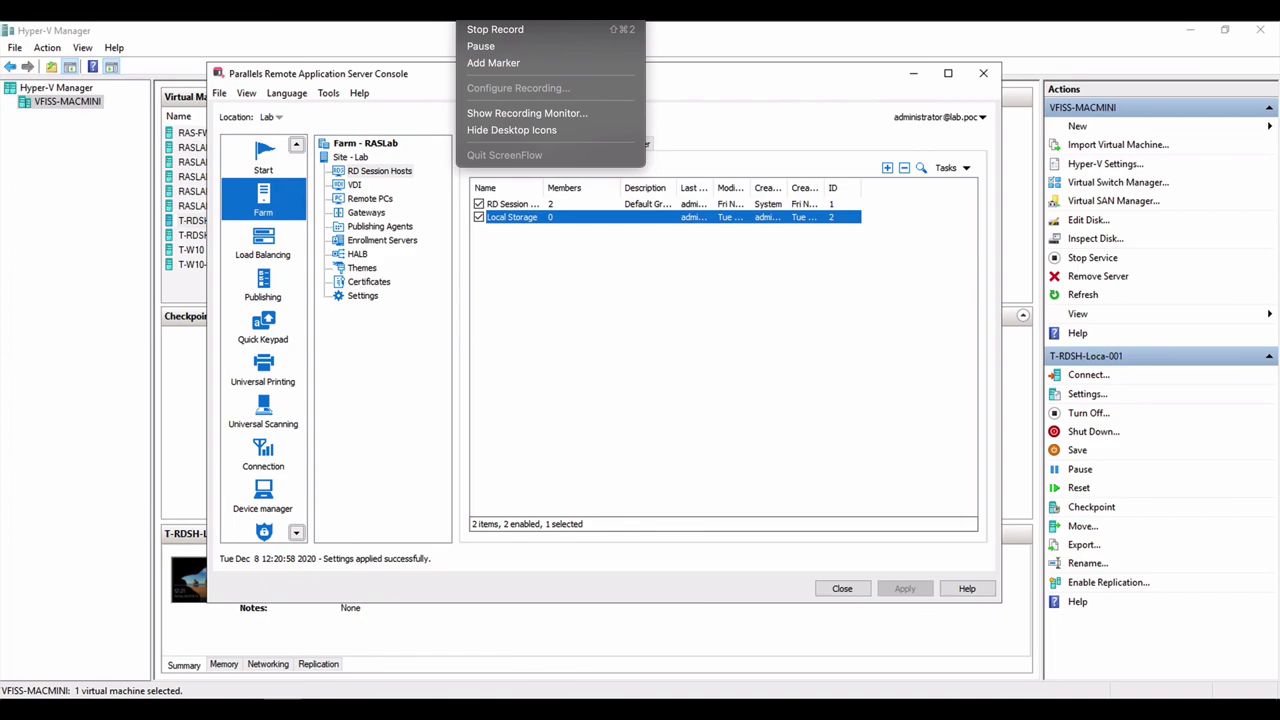